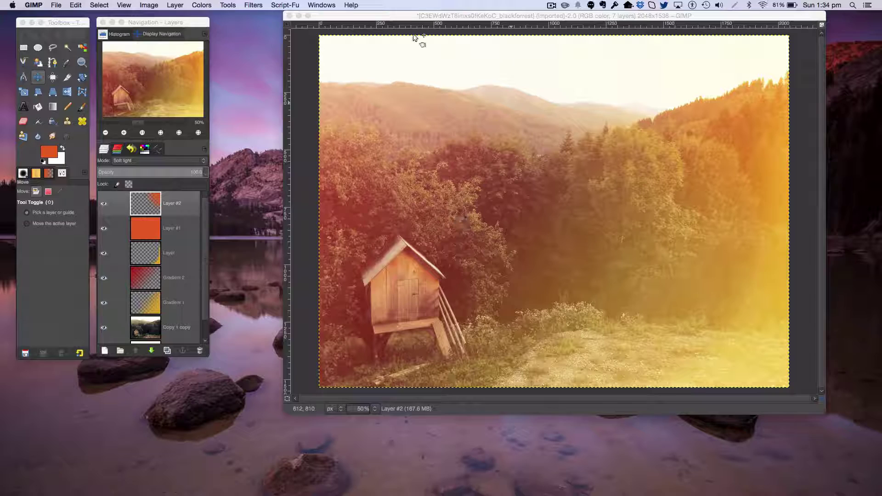
Reposition the image window and close the finished example image
left_click_drag(413, 15, 399, 7)
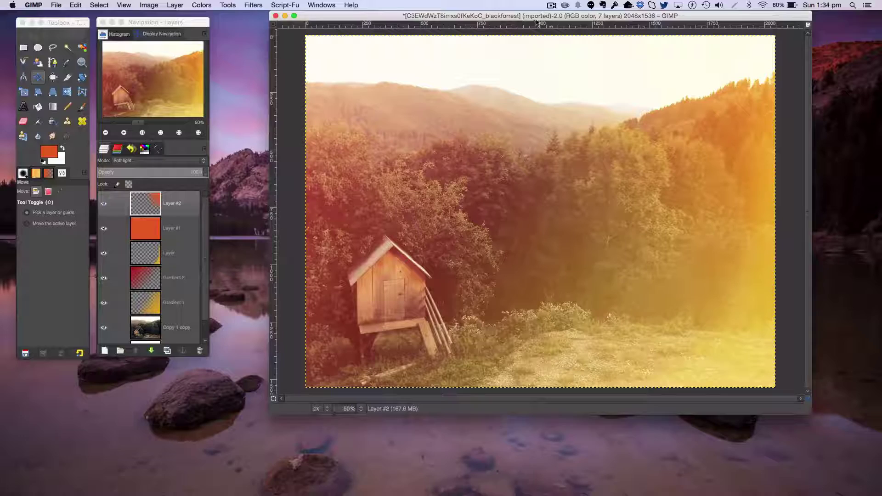
left_click_drag(532, 13, 529, 12)
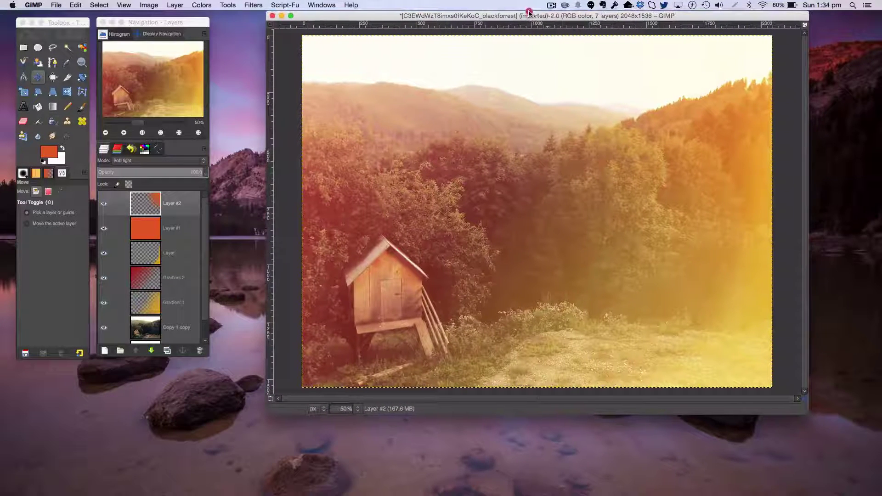
left_click(273, 16)
Open the blackforrest JPEG forest cabin photo and enlarge its image window
left_click(56, 5)
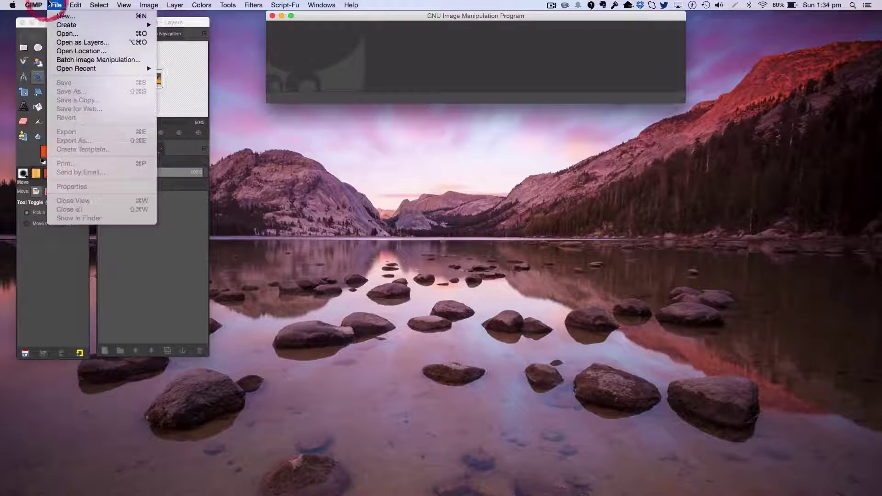
left_click(105, 37)
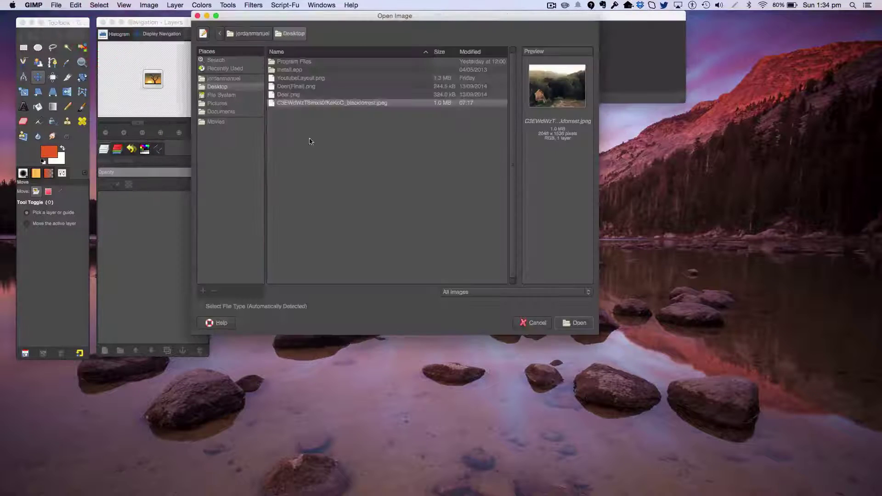
left_click(283, 105)
double_click(282, 105)
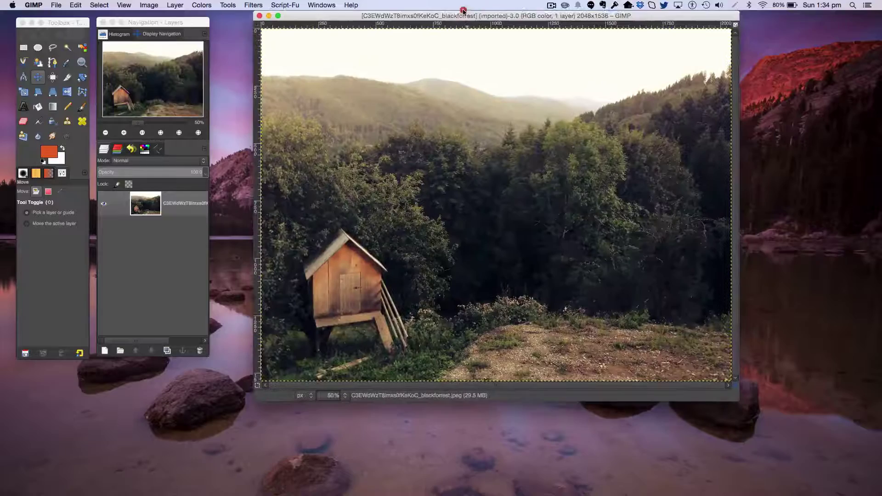
left_click(463, 12)
left_click_drag(739, 398, 809, 426)
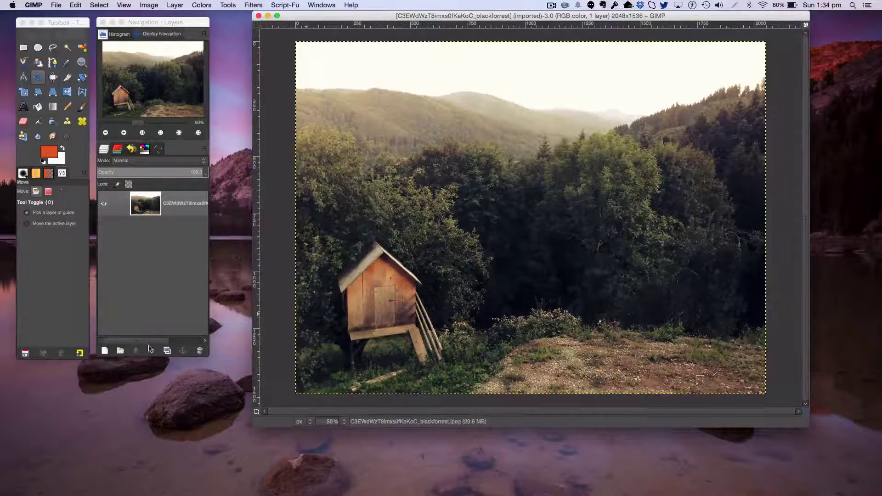
Duplicate the photo layer, after cancelling an accidental New Layer dialog
left_click(104, 350)
left_click(452, 301)
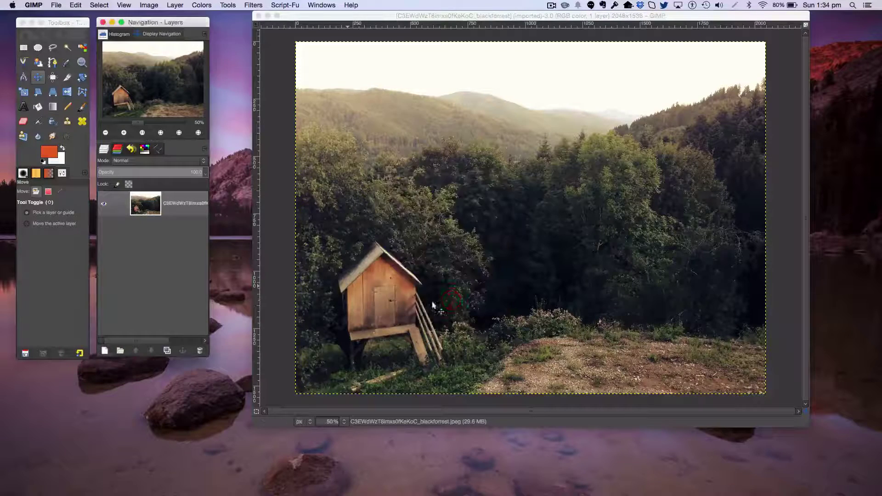
left_click(167, 350)
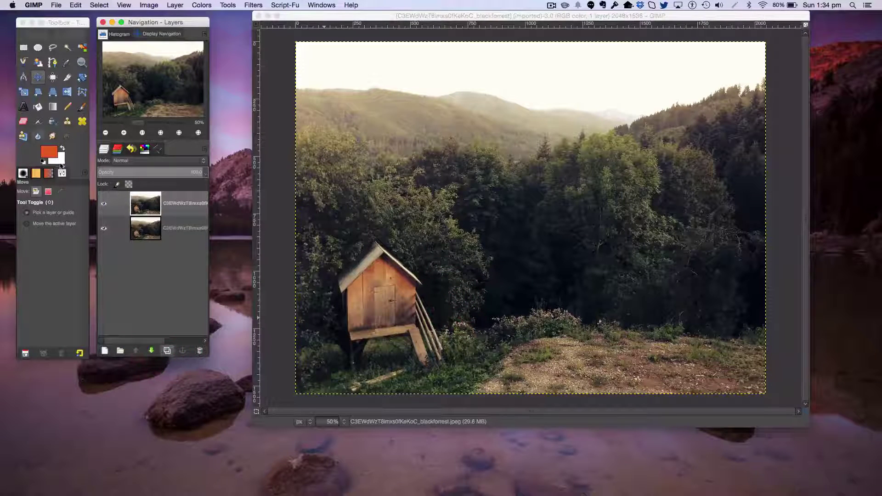
Rename the top layer Copy and the bottom layer Original, then select Copy
left_click(183, 228)
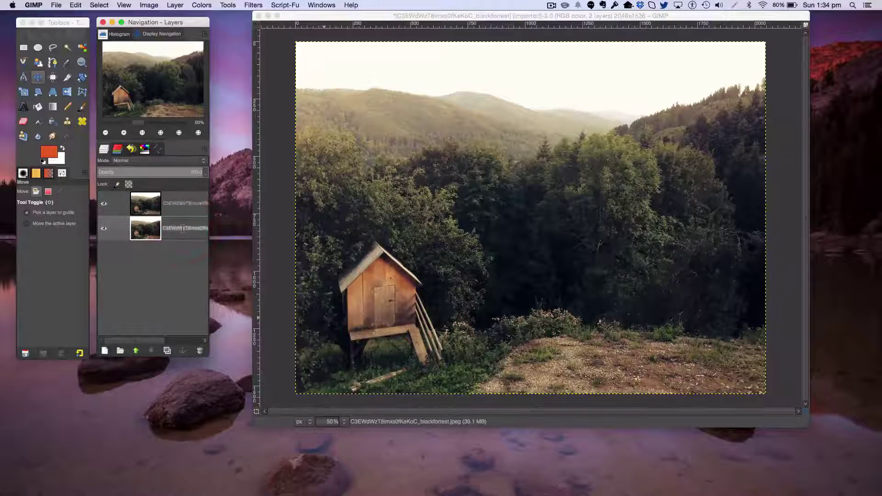
type("Copy")
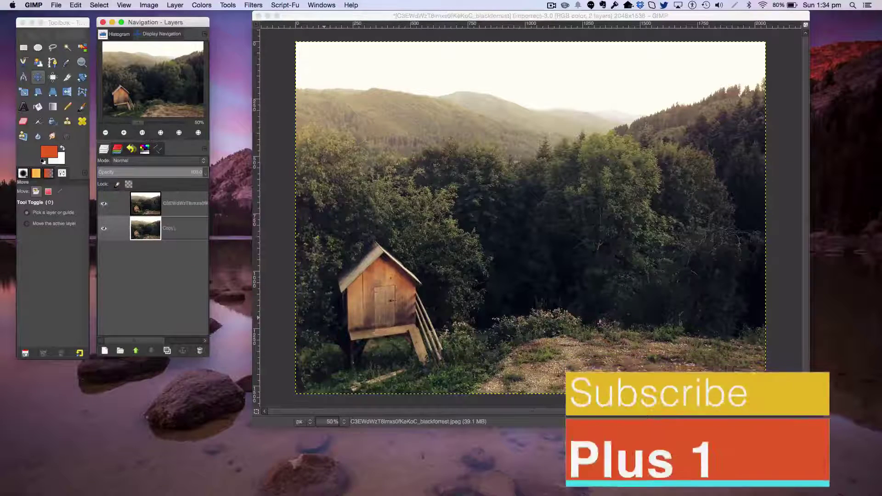
key("Return")
left_click(195, 202)
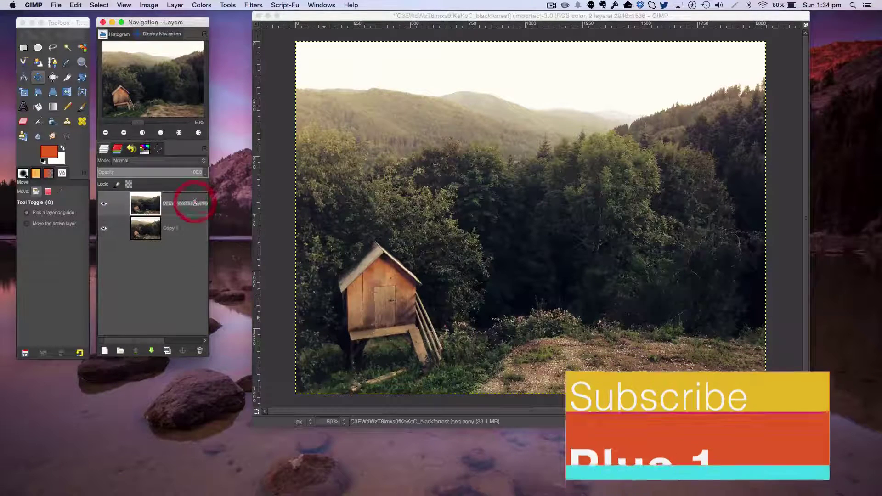
type("Copy")
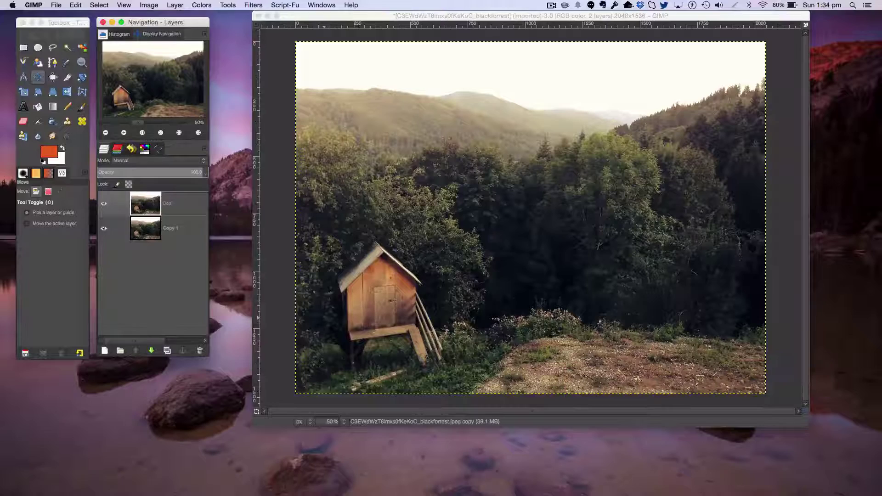
key("Return")
double_click(179, 229)
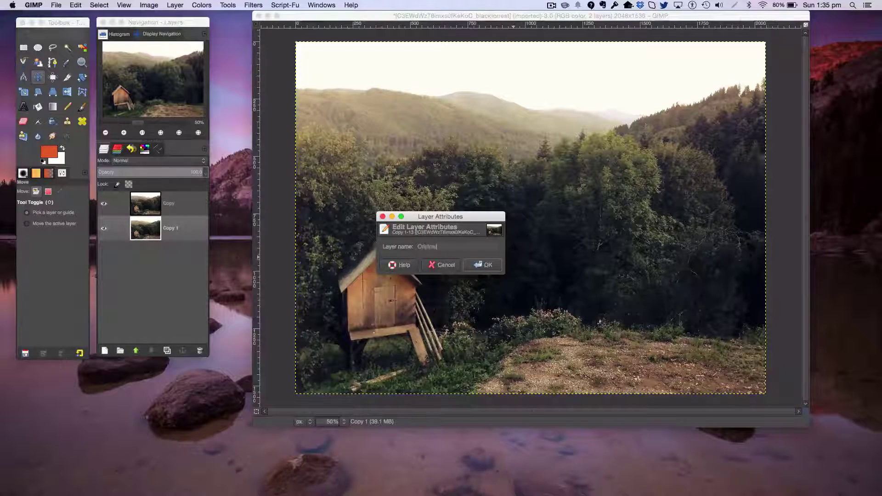
key("Return")
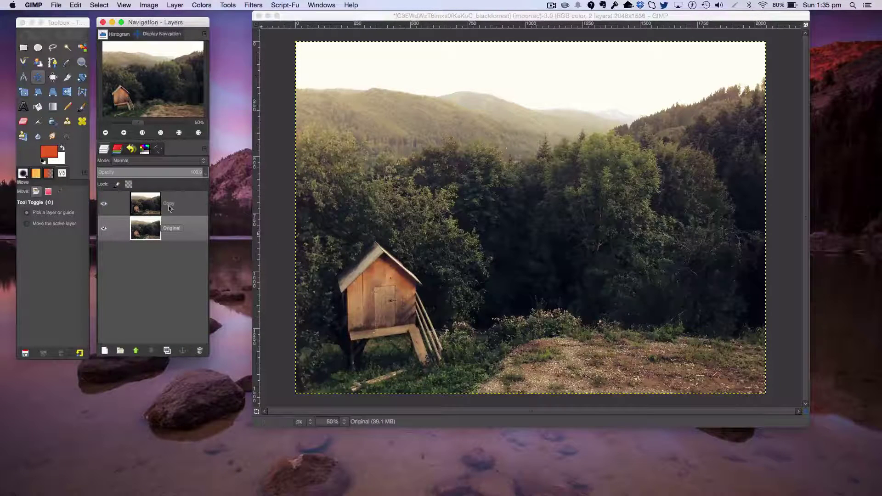
left_click(183, 209)
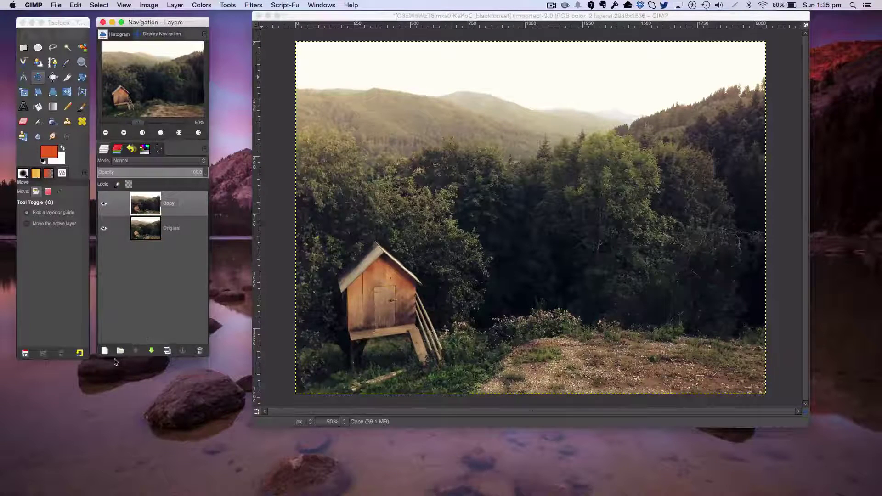
Add a transparent layer named Orange above the photo layers
left_click(105, 350)
left_click(477, 298)
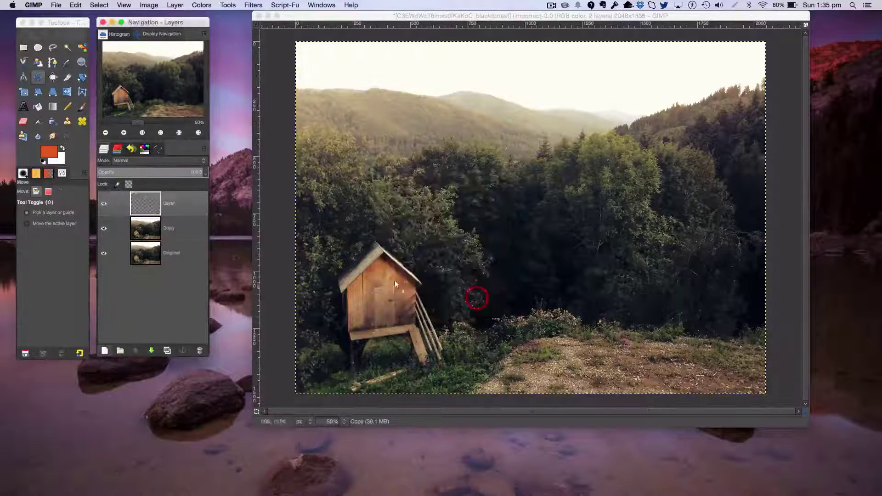
left_click(173, 204)
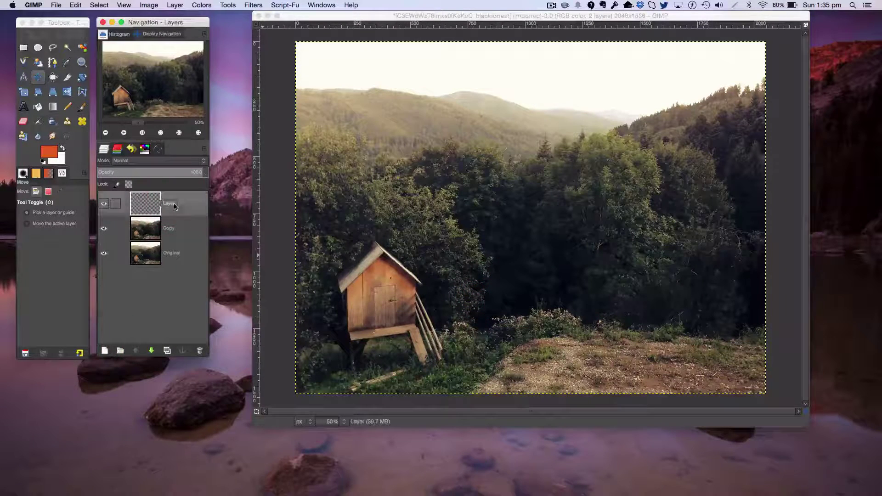
key("e")
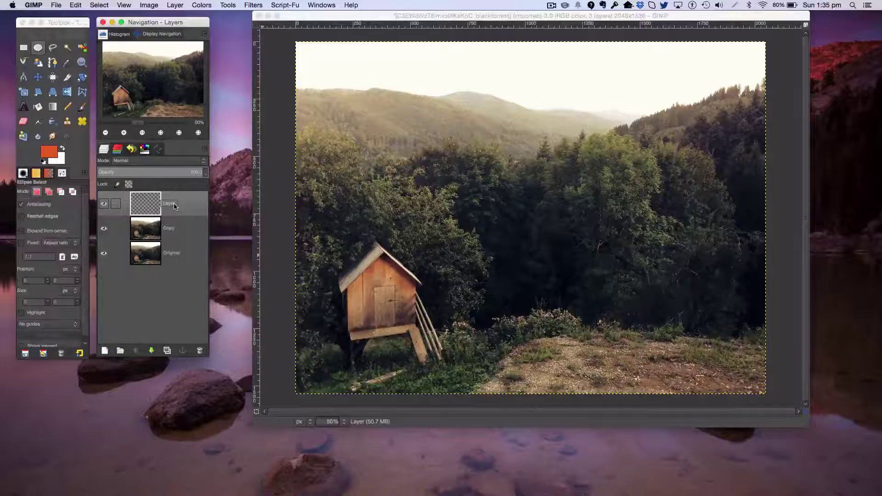
double_click(174, 205)
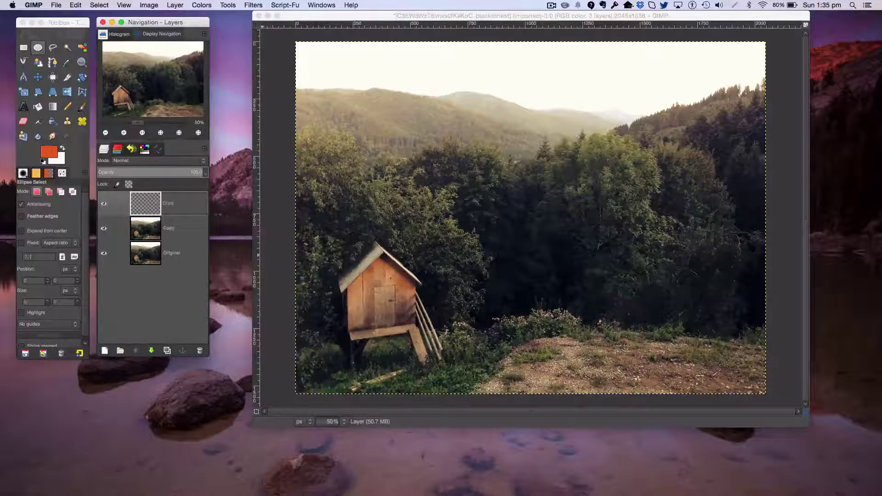
key("Return")
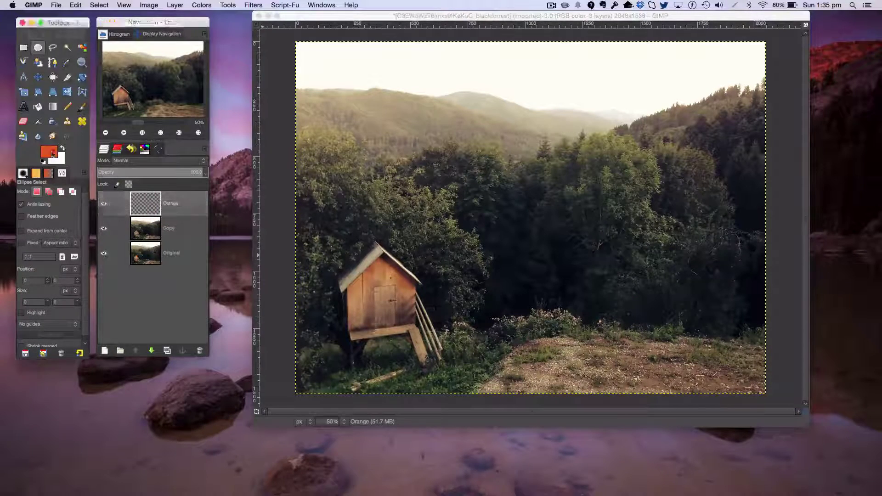
Draw a yellow-orange e7ad23 FG to Transparent gradient from the bottom-right corner
left_click(50, 153)
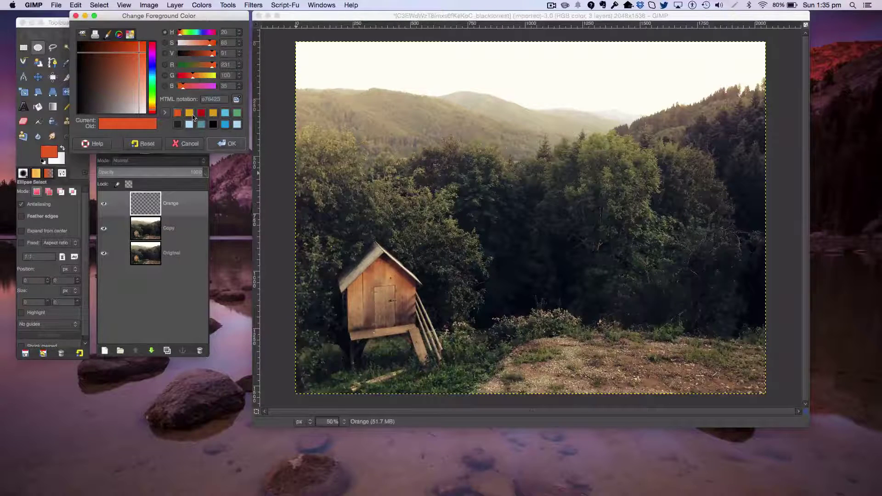
left_click(213, 113)
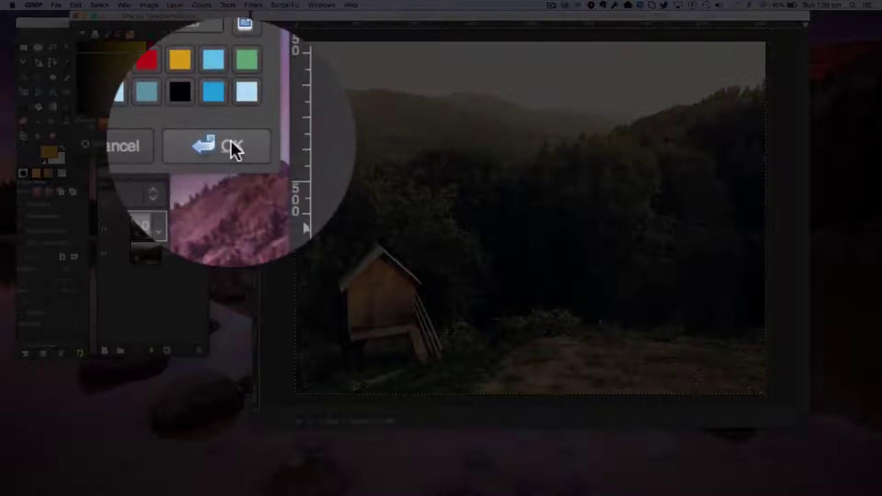
left_click(228, 141)
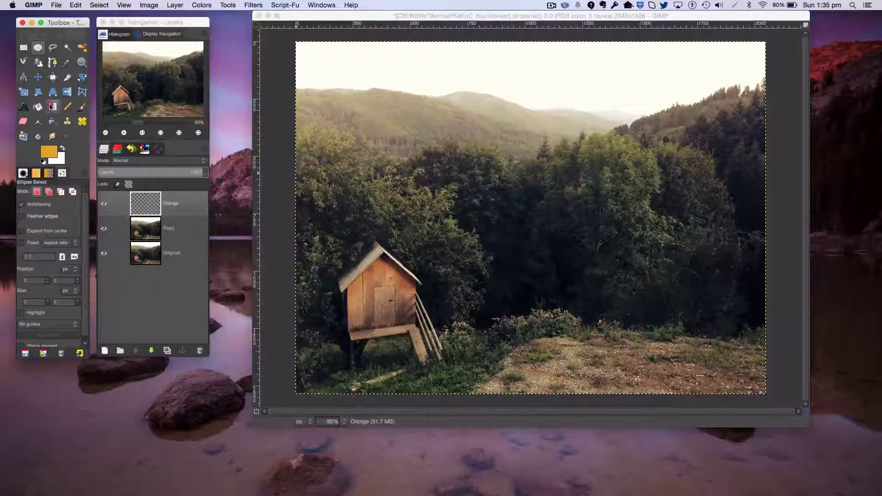
left_click(52, 107)
left_click(29, 217)
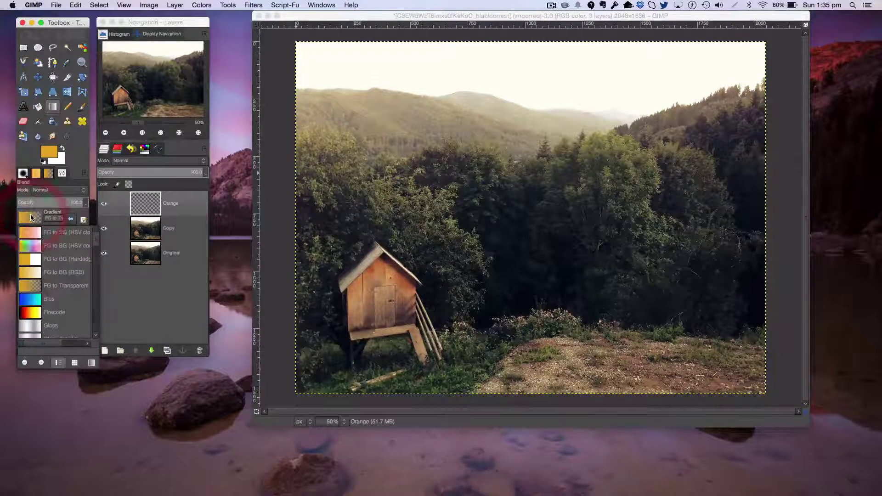
left_click(58, 289)
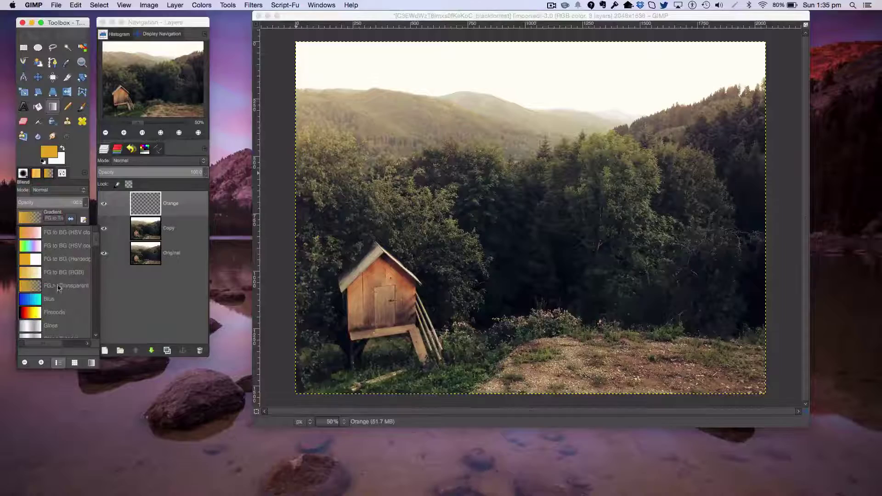
left_click(185, 291)
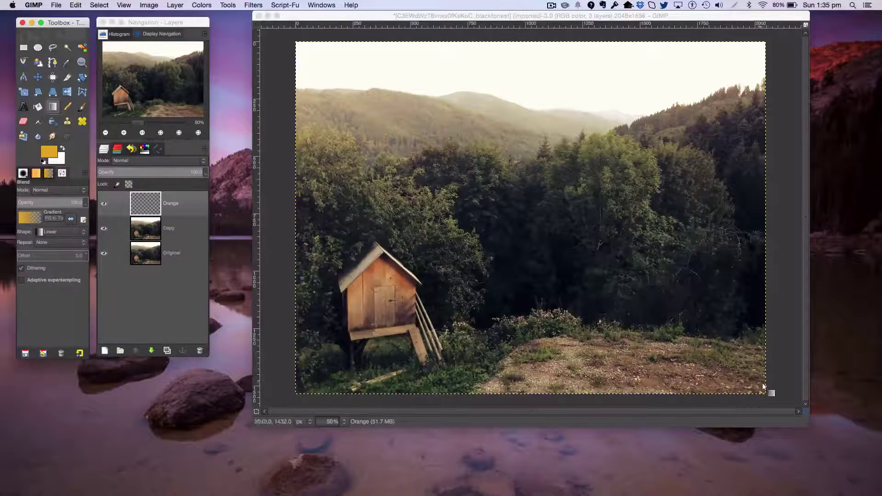
left_click_drag(767, 394, 521, 223)
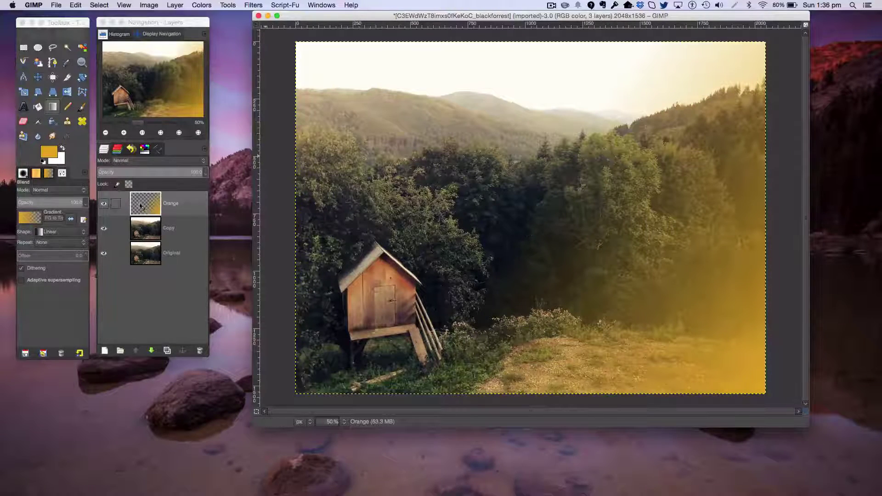
Set the Orange layer to Screen mode at about 90.4% opacity
left_click(158, 160)
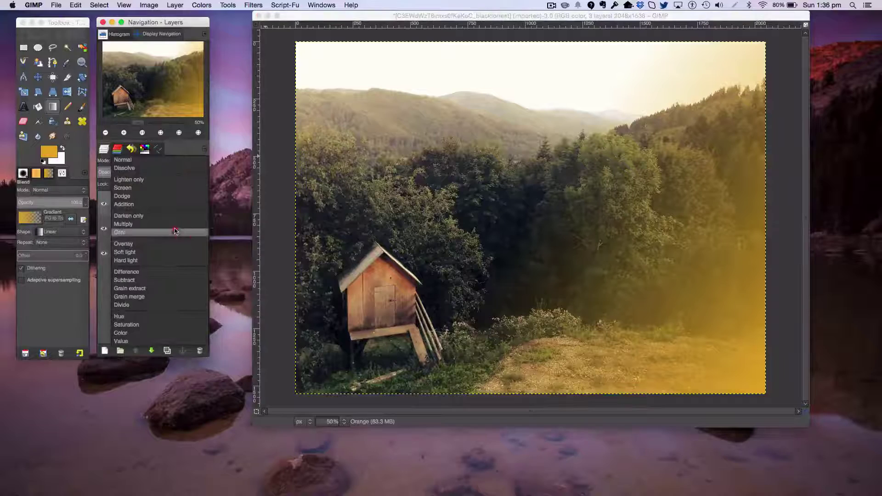
left_click(177, 187)
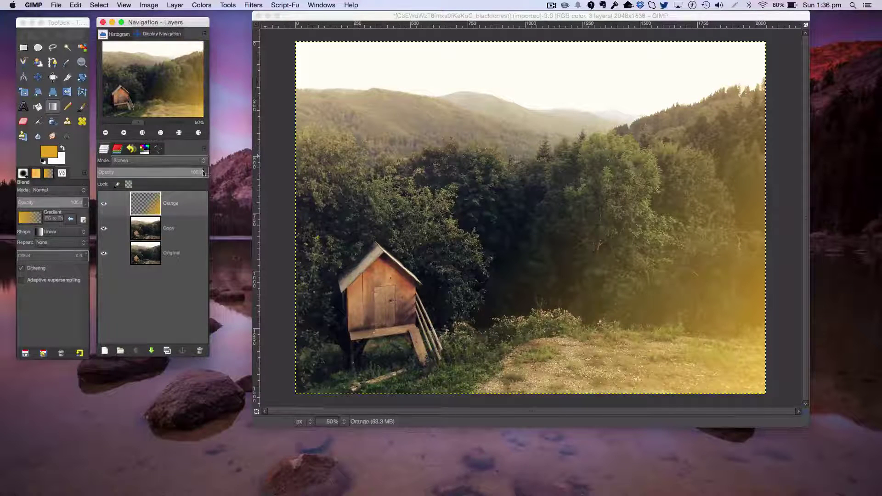
left_click_drag(204, 173, 195, 172)
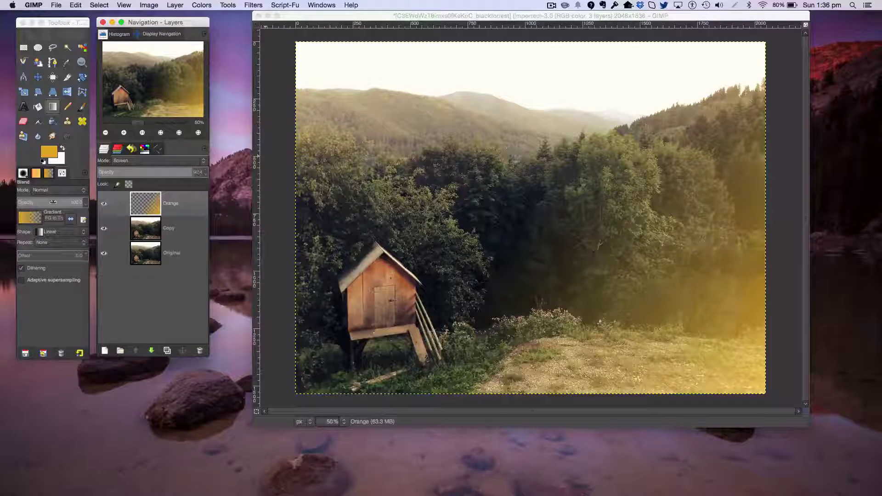
left_click(105, 351)
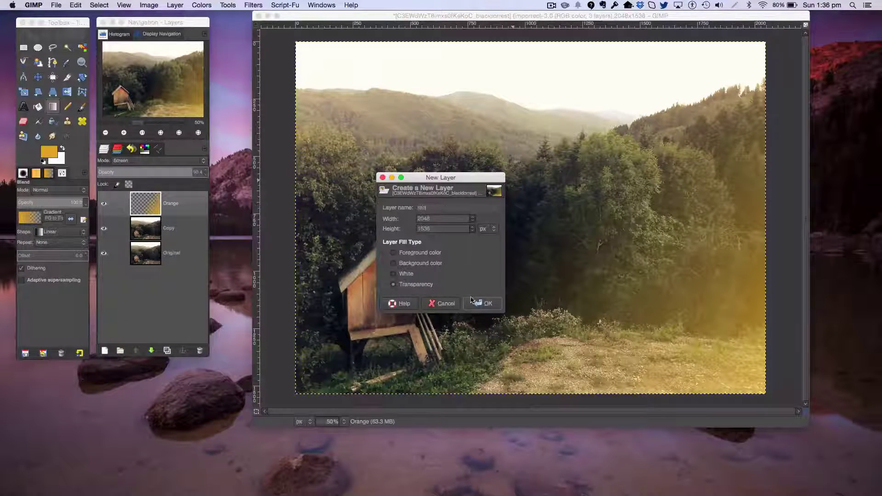
Name the new layer Red and create it
key("BackSpace")
key("BackSpace")
key("BackSpace")
key("BackSpace")
type("e")
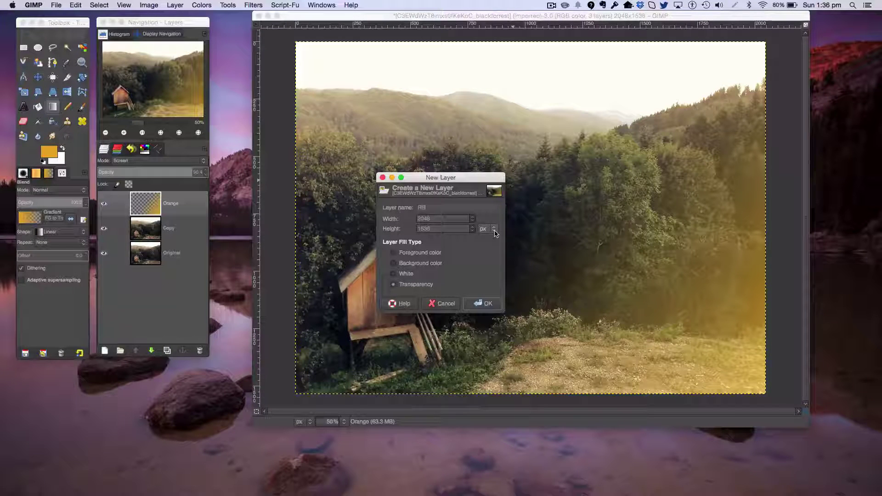
left_click(495, 304)
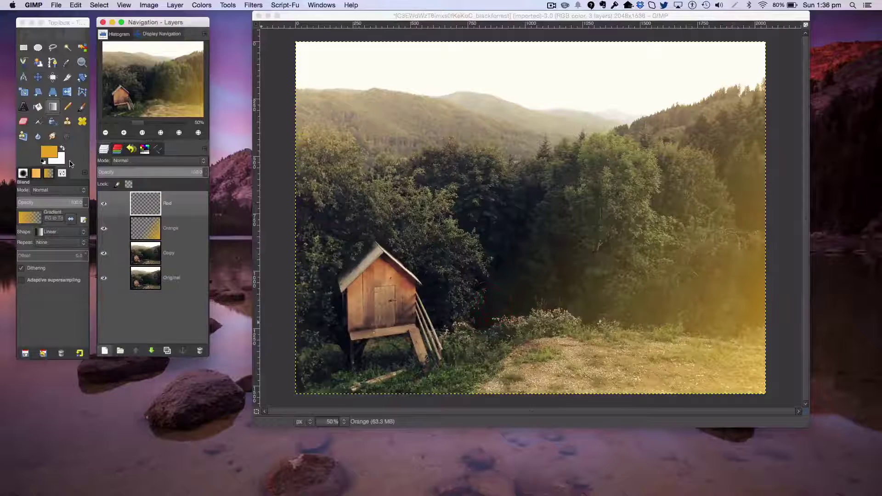
Draw a red gradient from the top-left corner toward the trees
left_click(47, 151)
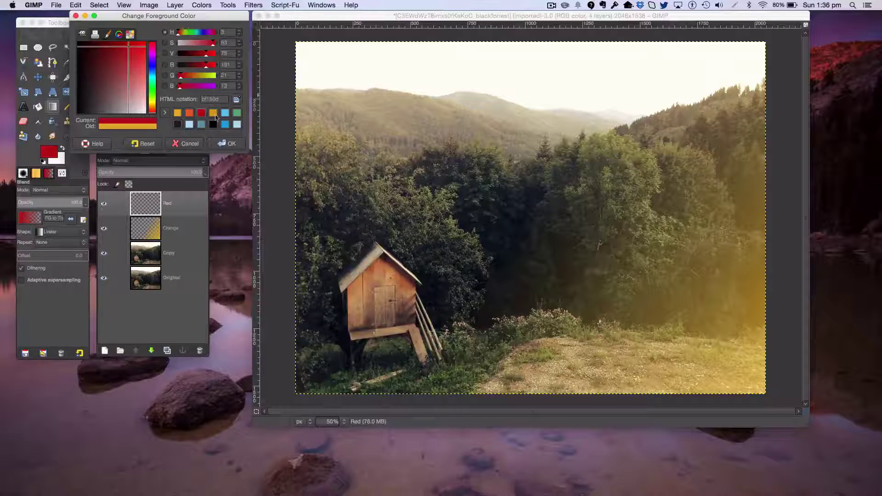
left_click(224, 146)
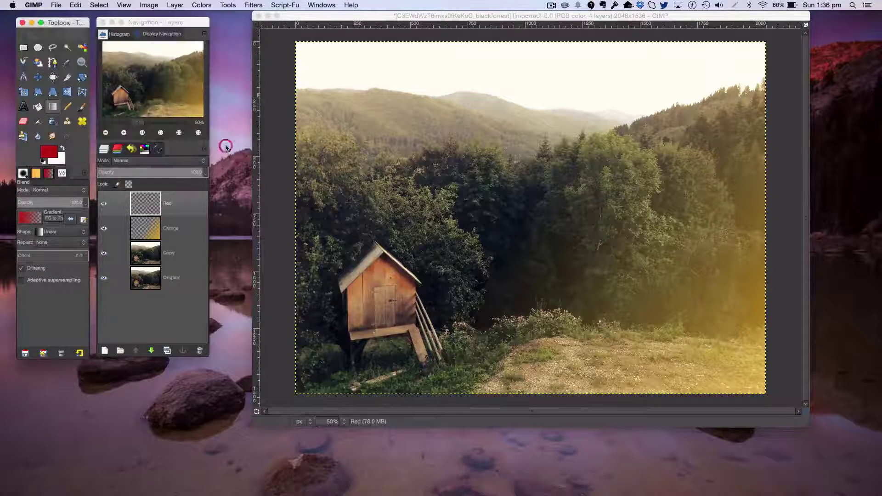
left_click(284, 33)
left_click_drag(285, 31, 559, 235)
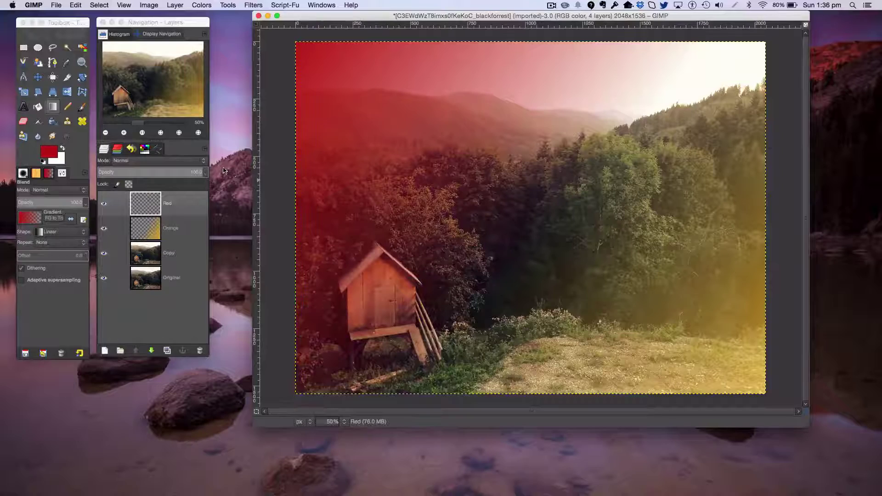
Set the Red layer to Screen mode with slightly lowered opacity
left_click(170, 164)
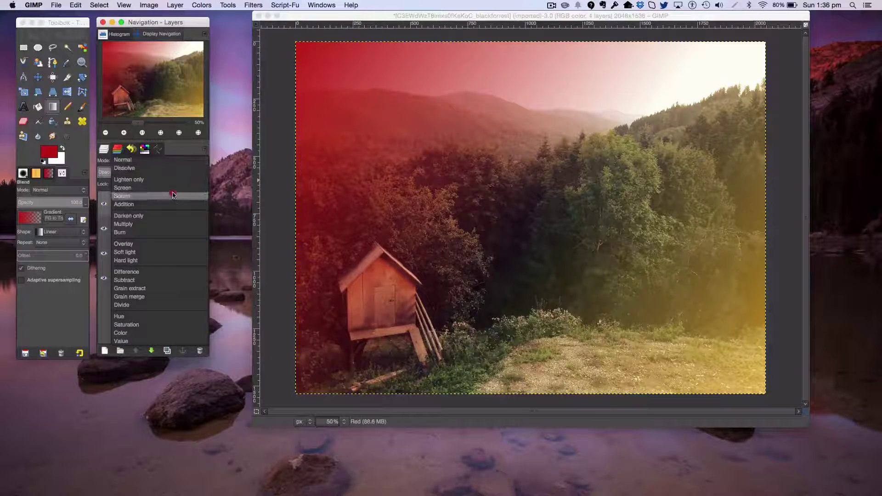
left_click(166, 183)
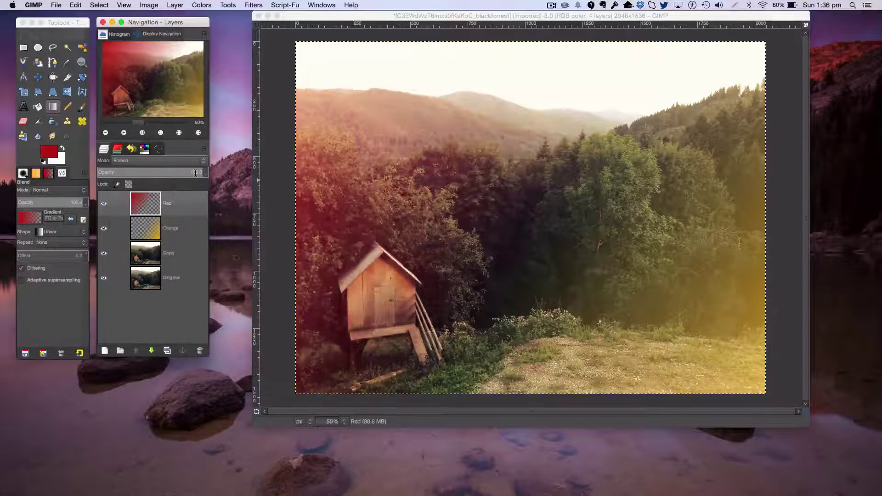
mouse_move(196, 173)
left_mouse_down()
mouse_move(202, 180)
mouse_move(191, 187)
mouse_move(198, 173)
left_mouse_up()
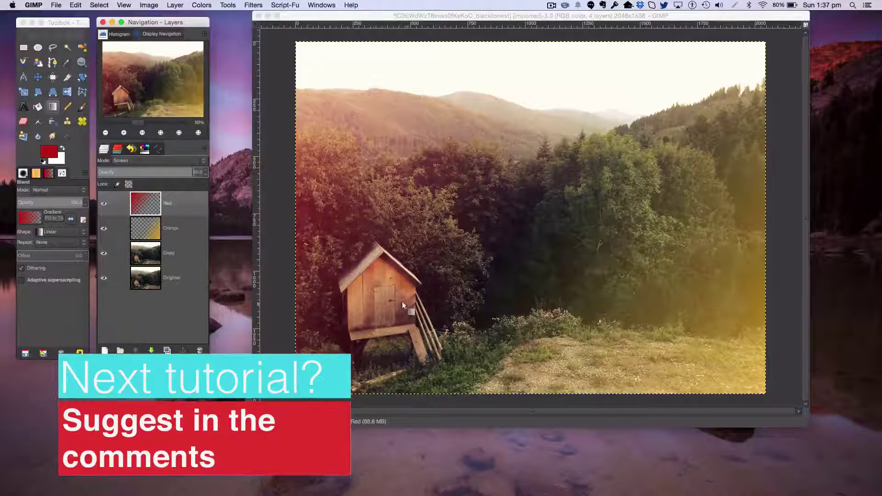
Create a new layer named Fill and set its mode to Soft light
left_click(104, 351)
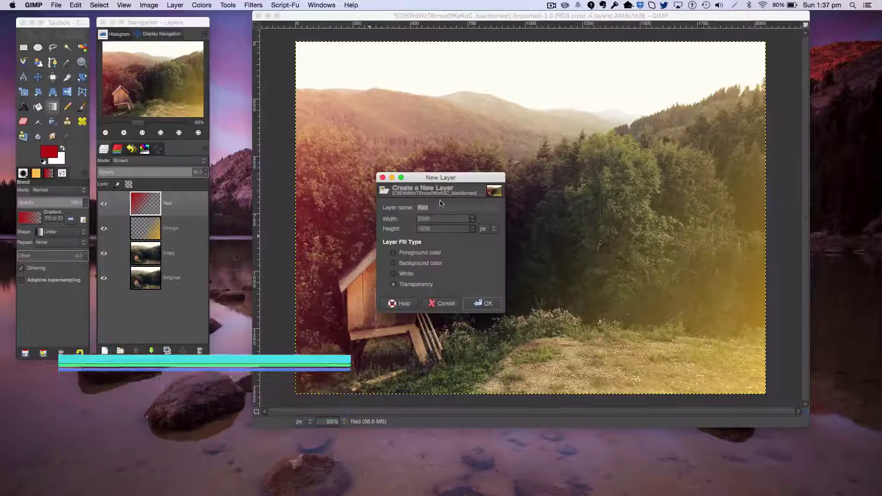
key("Return")
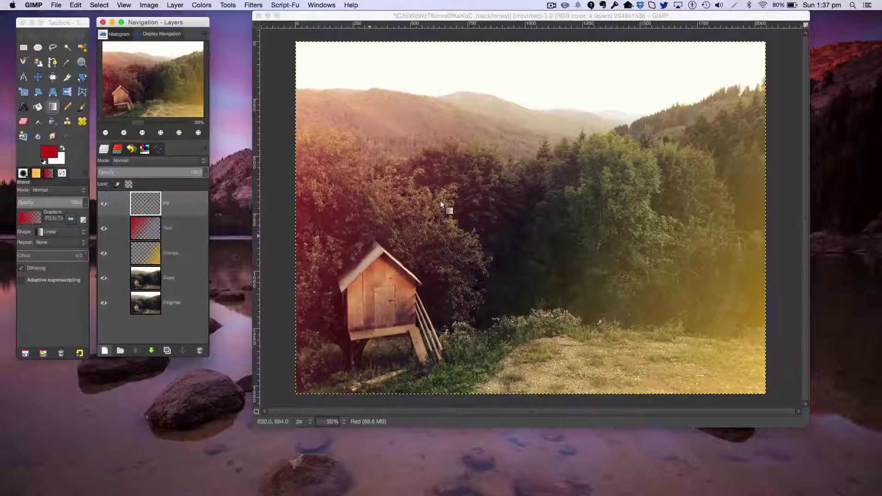
left_click(177, 162)
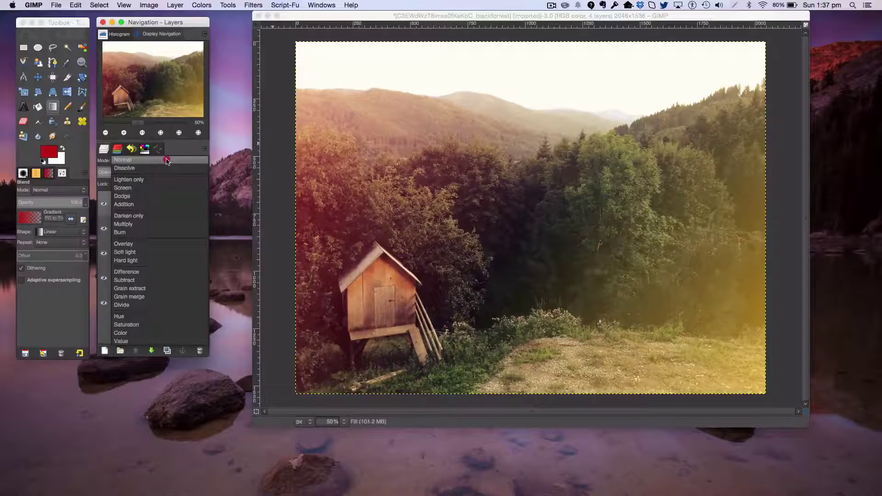
left_click(167, 161)
left_click(118, 160)
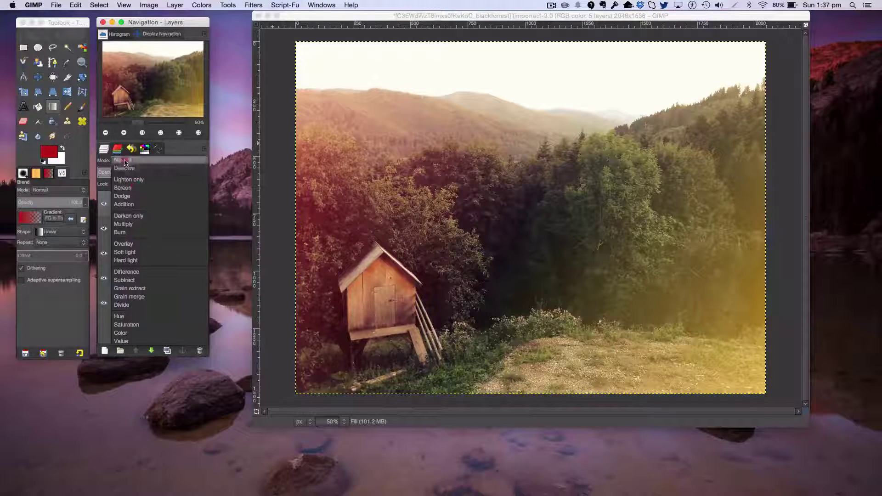
left_click(138, 252)
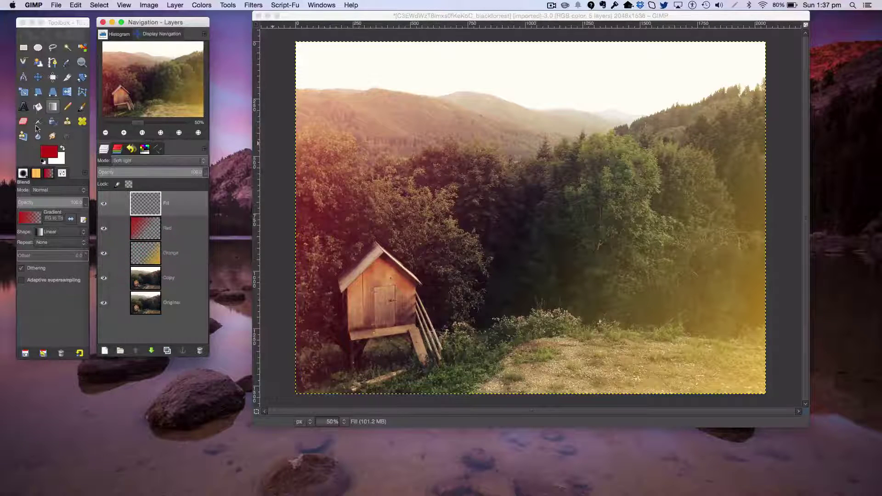
Bucket-fill the Fill layer with an orange-red foreground colour
left_click(46, 154)
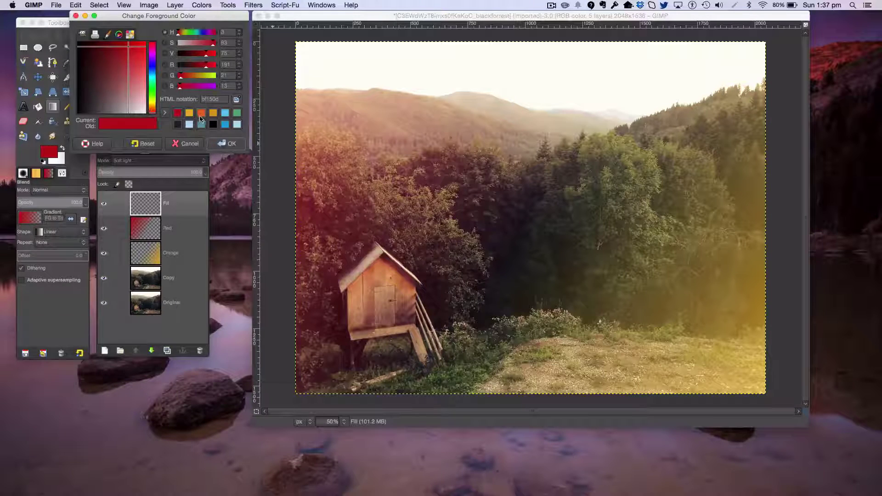
left_click(202, 113)
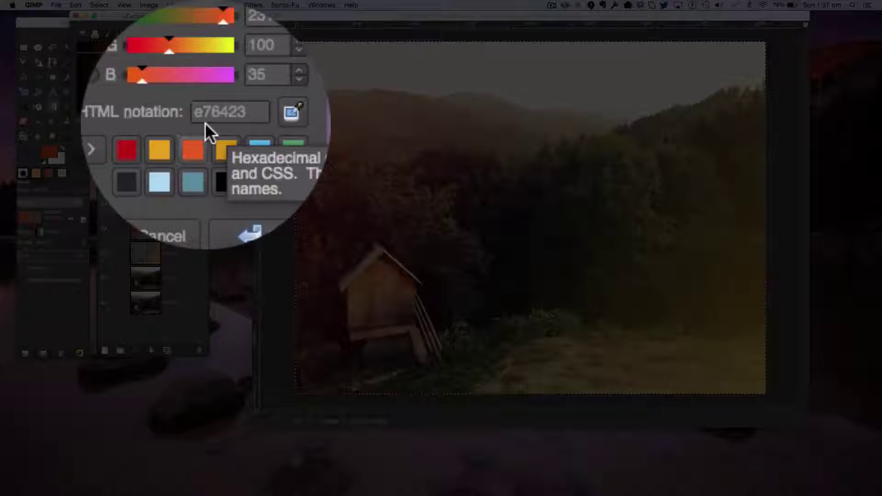
left_click(234, 141)
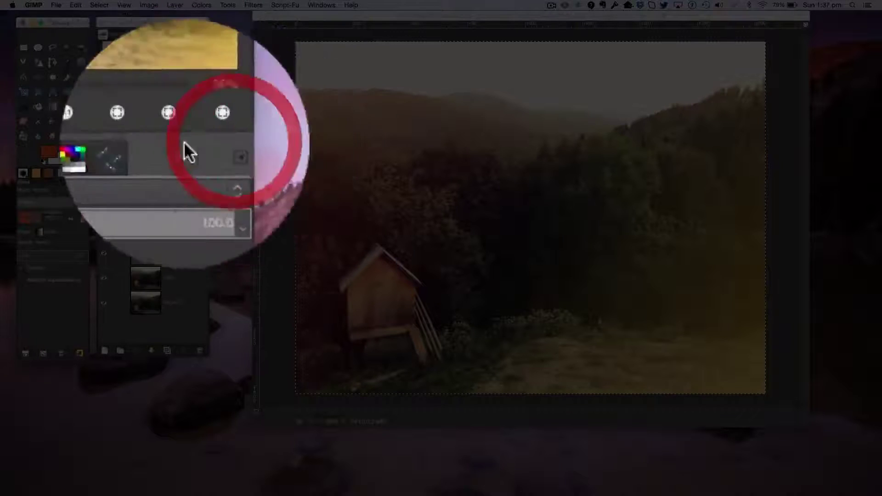
key("shift+b")
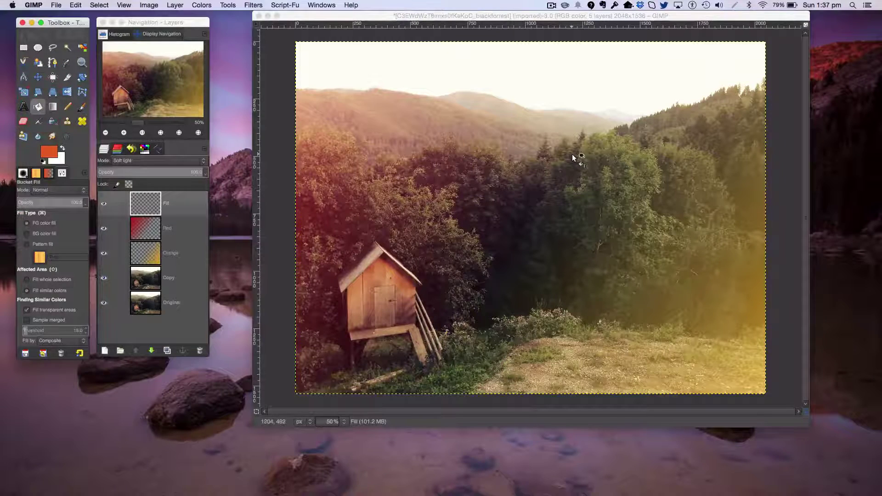
left_click(573, 158)
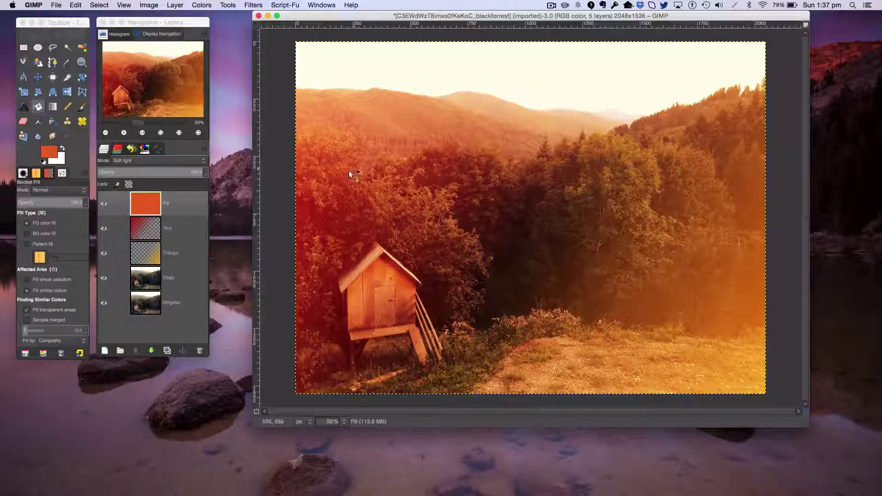
Set the Fill layer opacity to 45 and toggle its visibility to compare
left_click(195, 173)
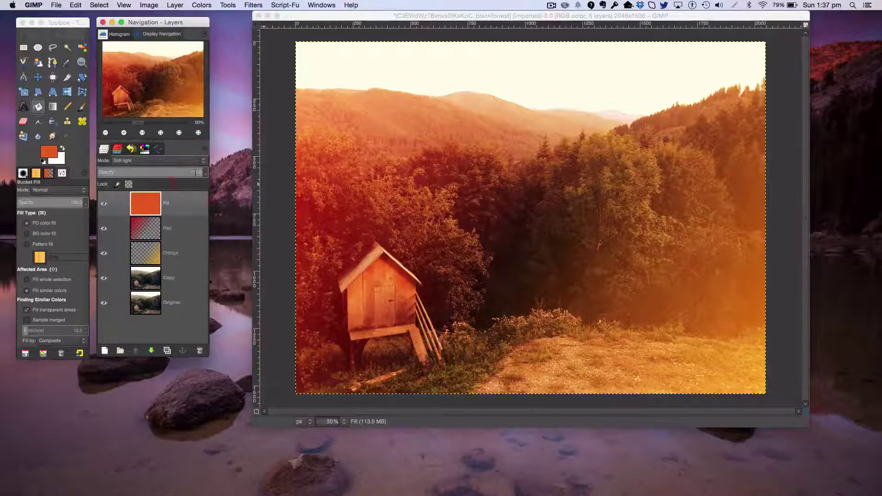
type("45")
key("Return")
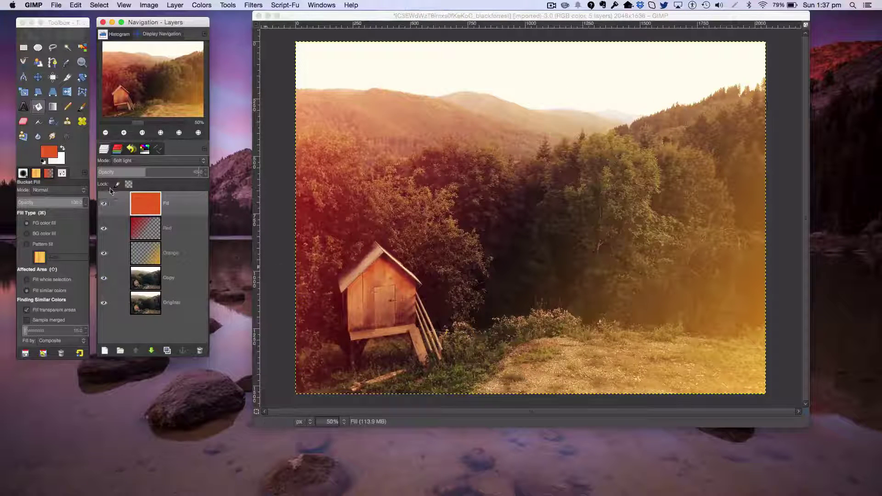
left_click(103, 205)
left_click(103, 204)
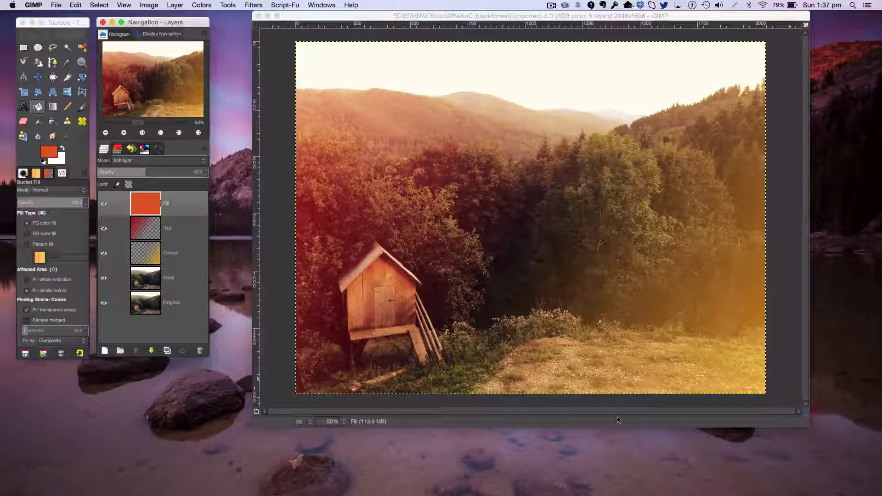
left_click(105, 351)
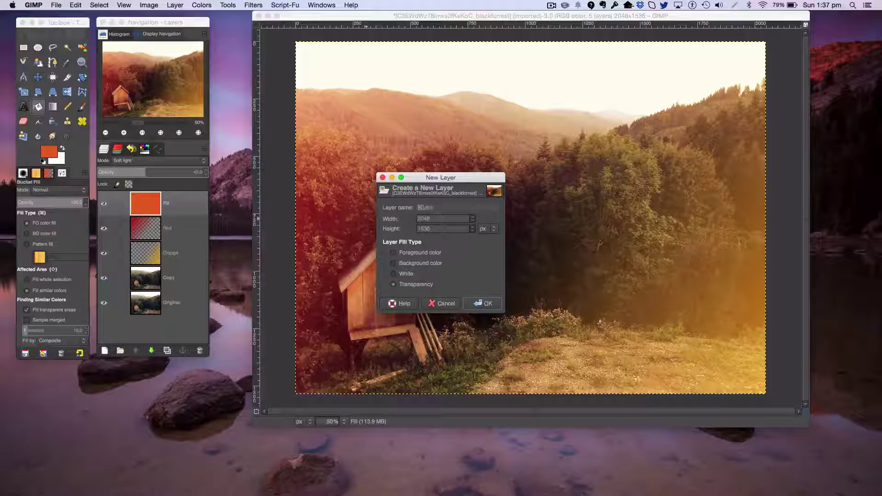
Create the Brush Fill 1 layer and enlarge the image window
type("r")
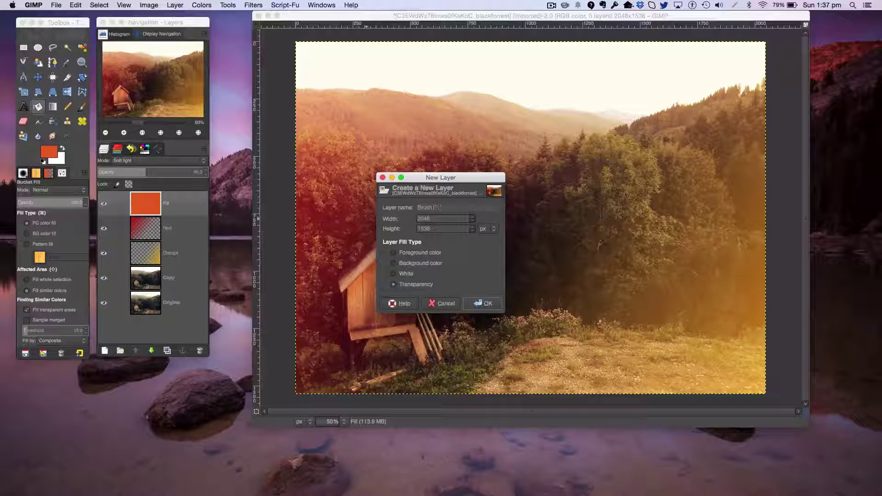
type("ll 1")
key("Return")
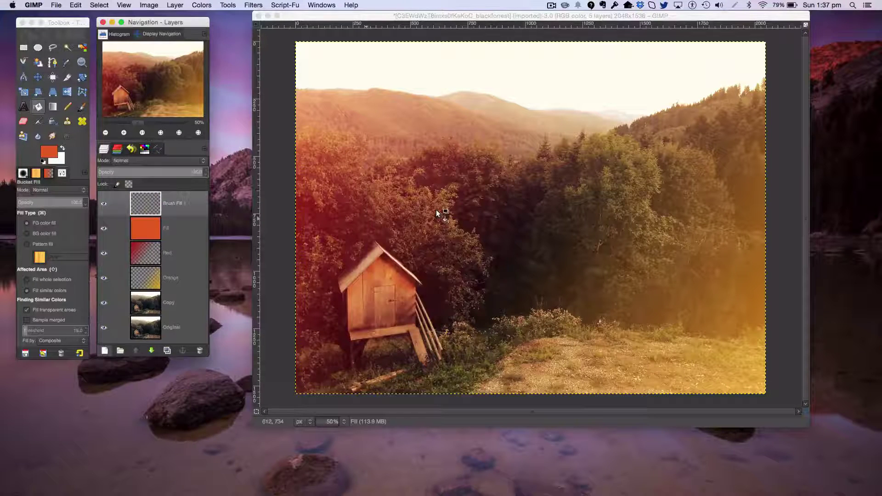
left_click(264, 35)
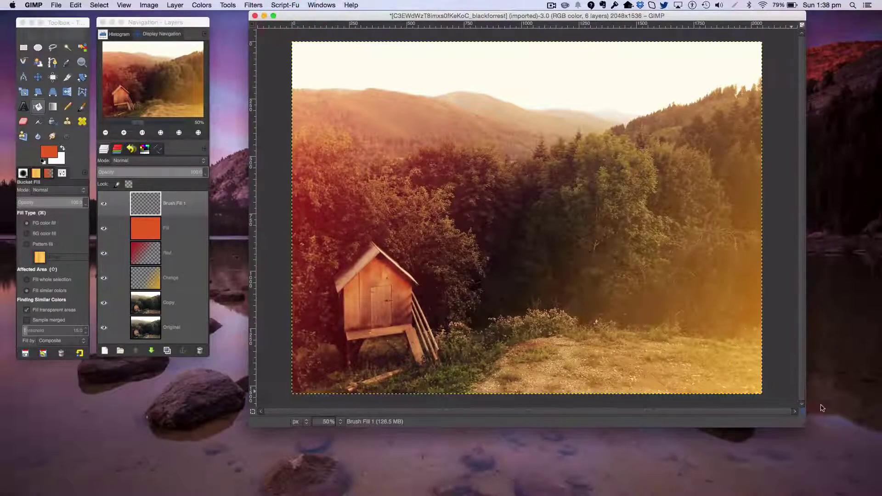
left_click_drag(797, 428, 852, 475)
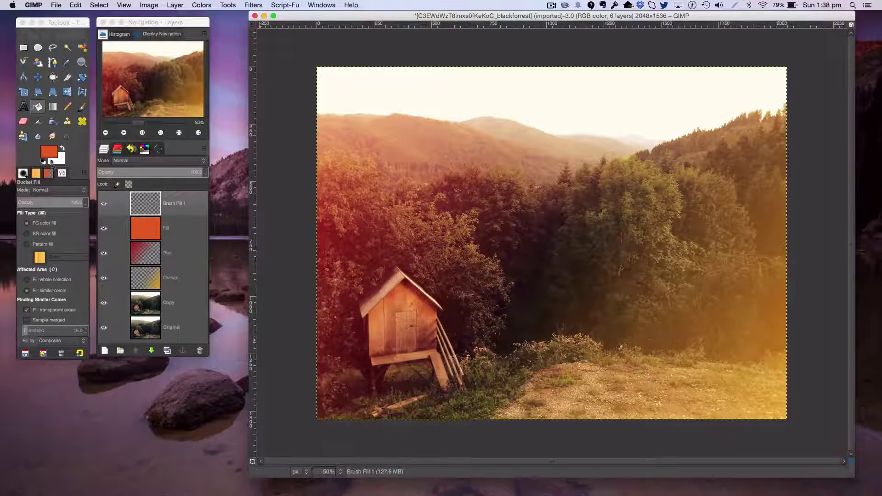
Set the foreground colour to yellow-orange e7ad23
left_click(51, 152)
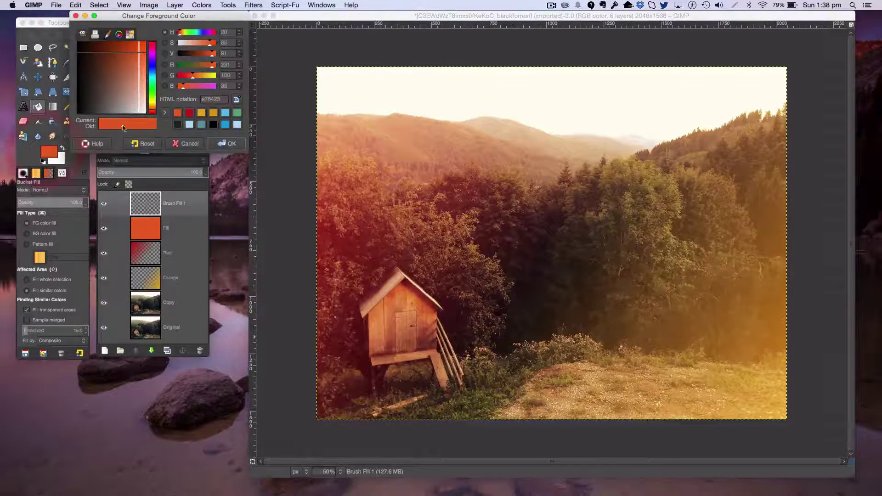
left_click(202, 113)
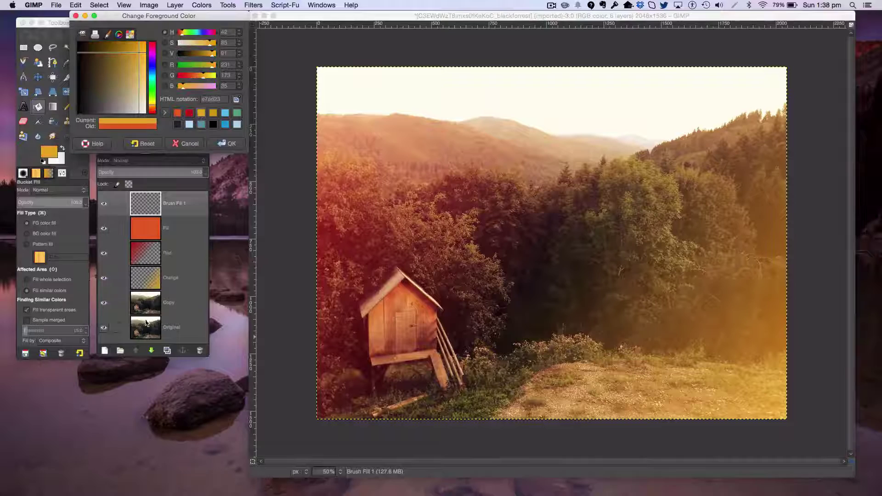
left_click(226, 144)
left_click(85, 104)
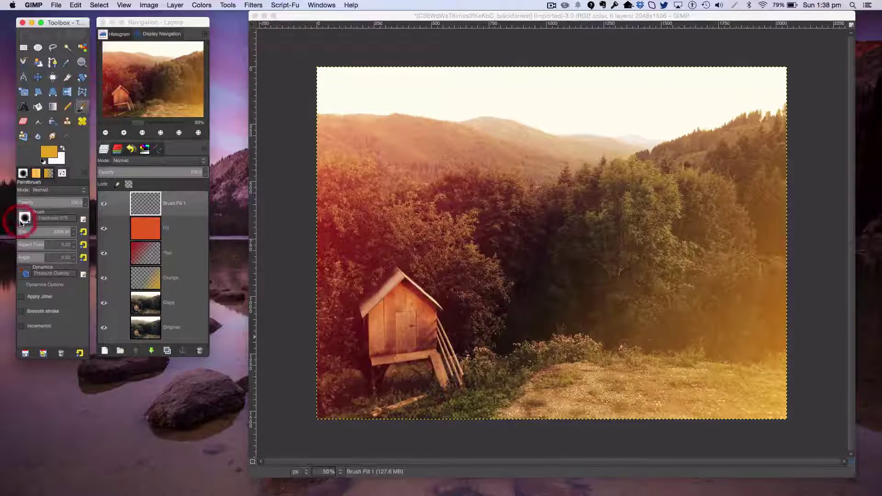
Choose the 2. Hardness 050 brush, try a yellow stroke, and undo it
left_click(25, 219)
left_click(49, 266)
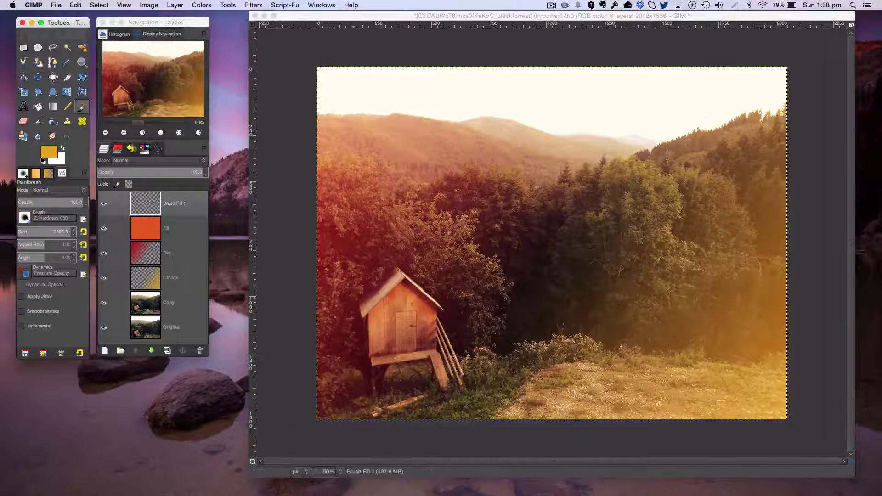
left_click_drag(56, 235, 5, 247)
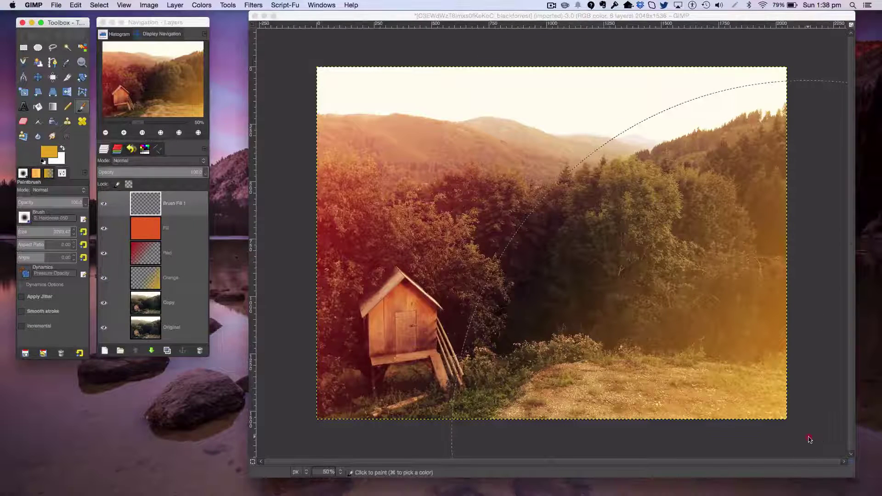
left_click_drag(807, 437, 810, 358)
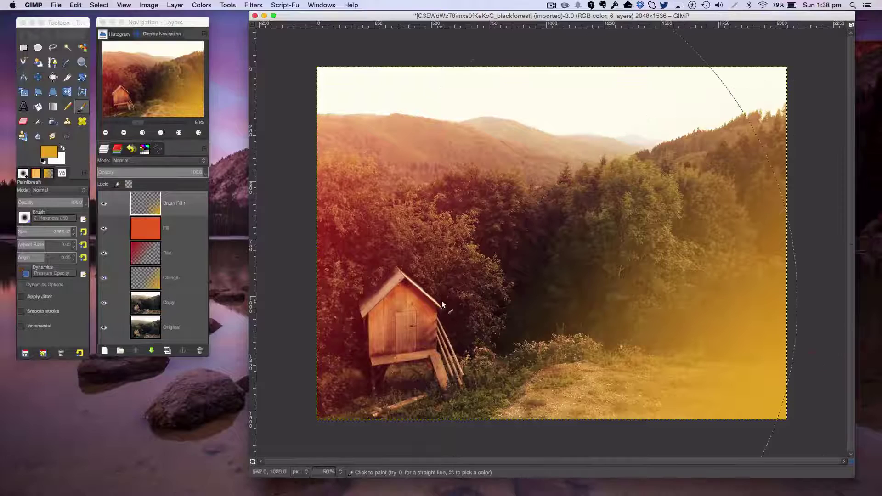
key("super+z")
key("super+z")
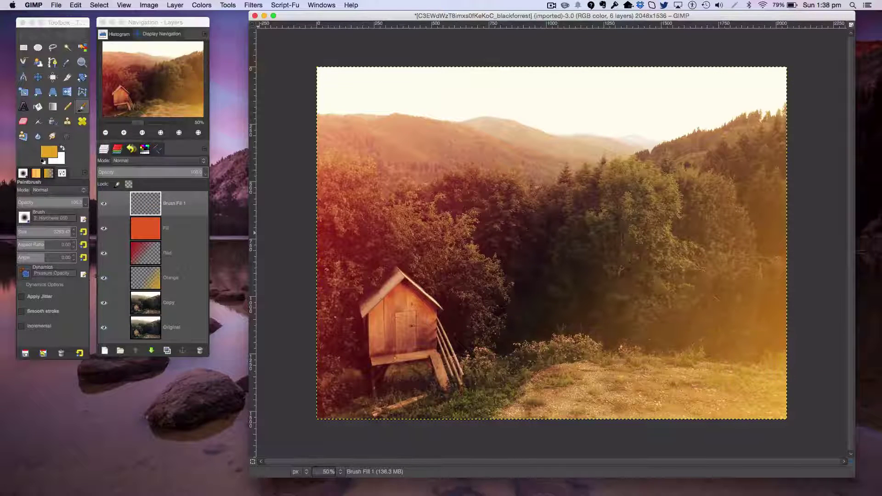
Resize the brush to about 932 and paint yellow into the lower-right corner and right edge
left_click_drag(67, 234, 47, 233)
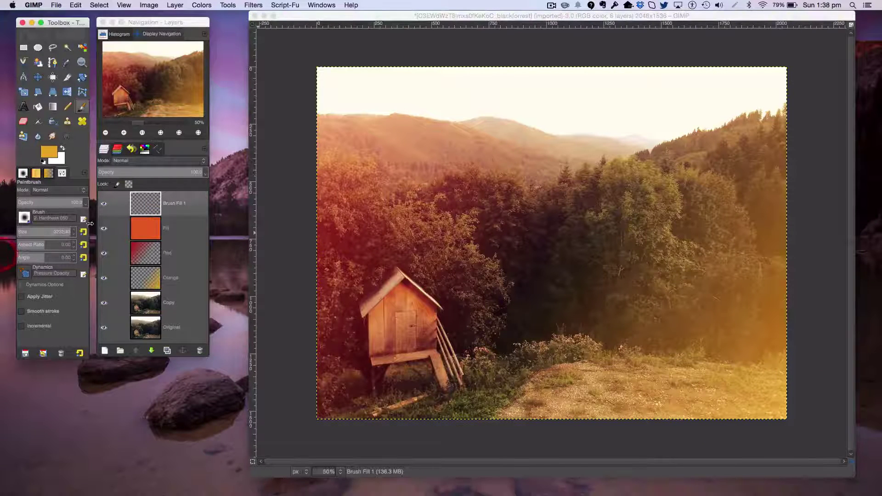
left_click(74, 234)
left_click_drag(26, 235, 62, 235)
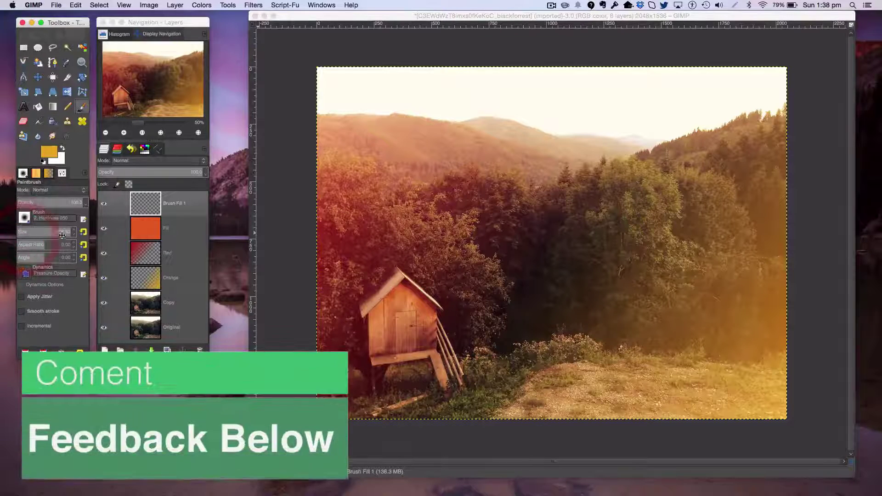
left_click_drag(62, 235, 66, 237)
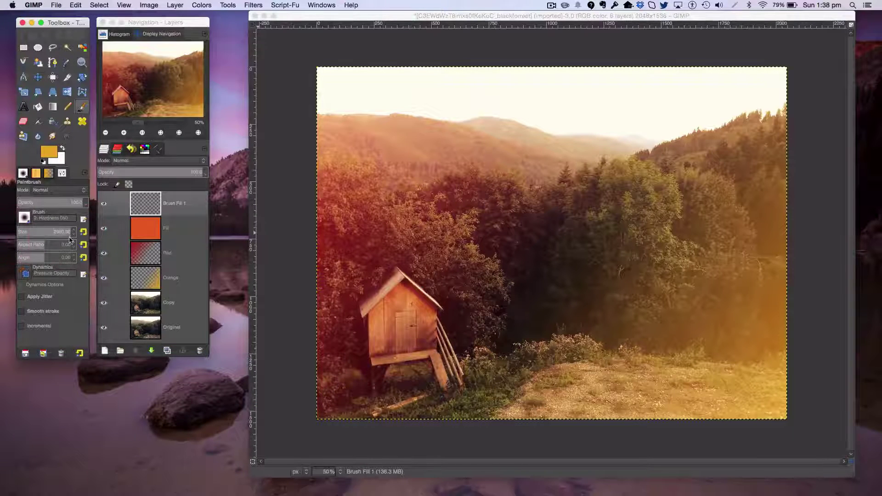
mouse_move(11, 234)
left_mouse_down()
mouse_move(70, 239)
mouse_move(1, 232)
left_mouse_up()
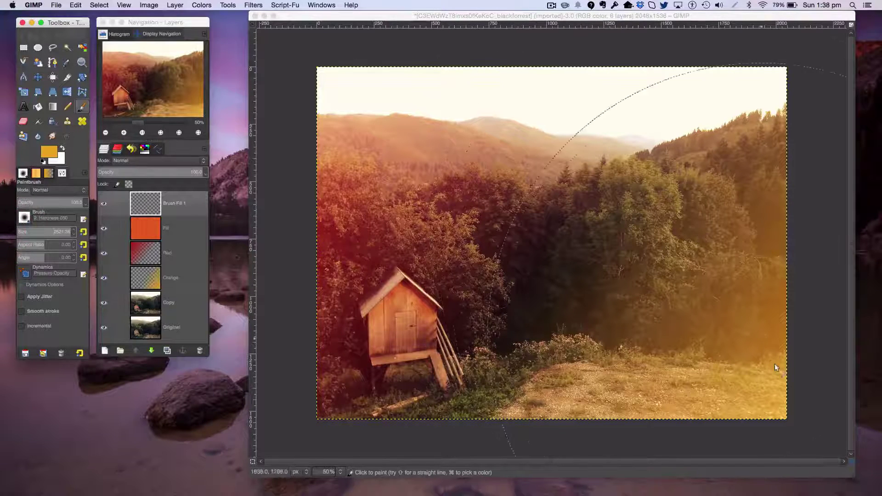
left_click_drag(67, 228, 55, 230)
mouse_move(758, 395)
left_mouse_down()
mouse_move(805, 386)
mouse_move(804, 436)
left_mouse_up()
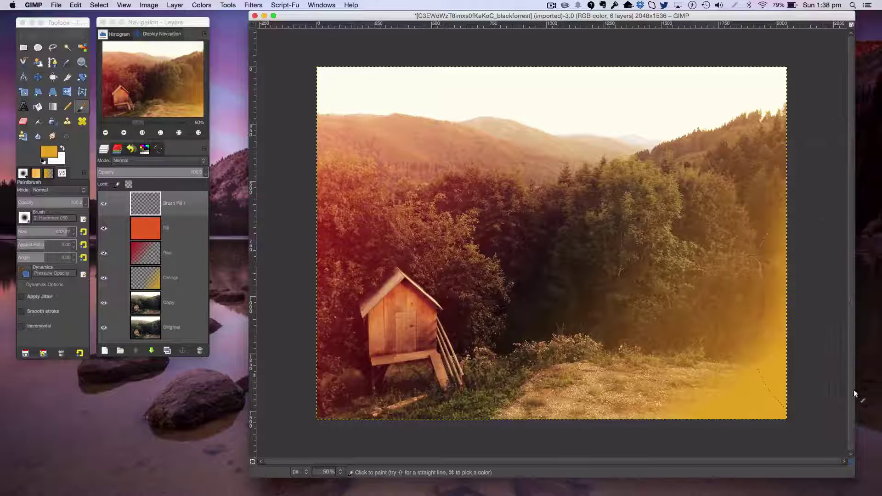
left_click(846, 350)
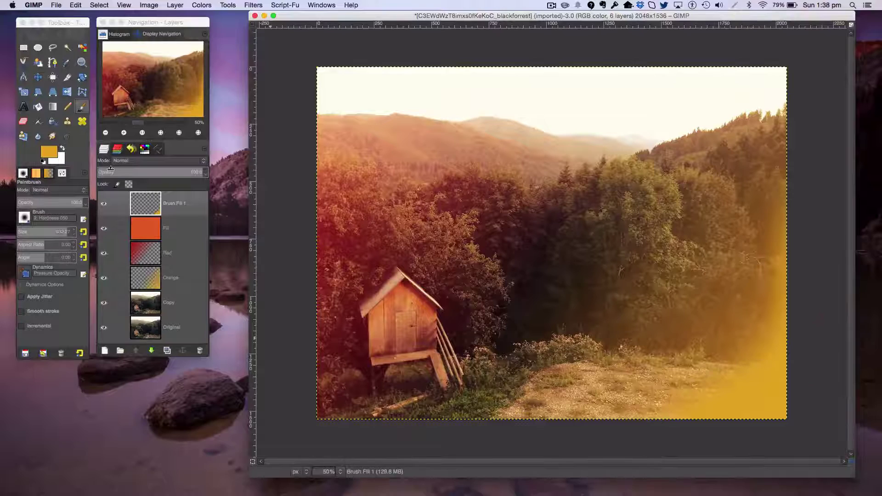
Set Brush Fill 1 to Screen mode at about 88.6% opacity
left_click(125, 161)
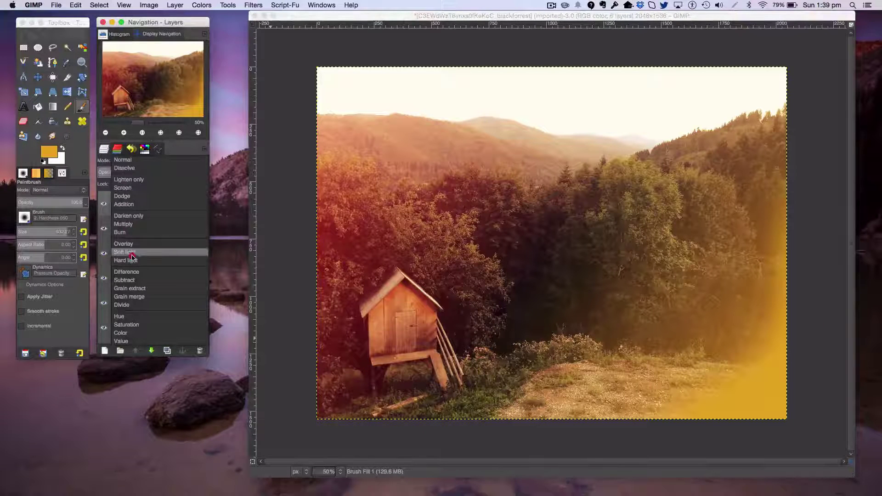
left_click(149, 187)
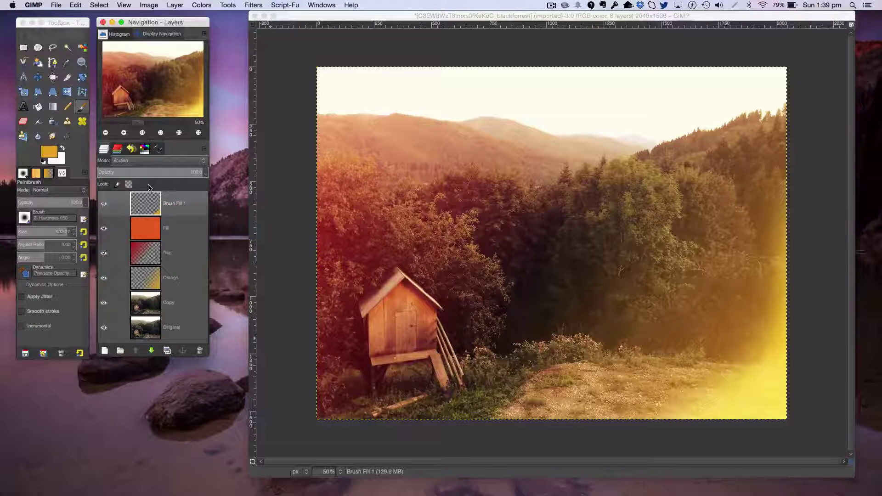
left_click(188, 168)
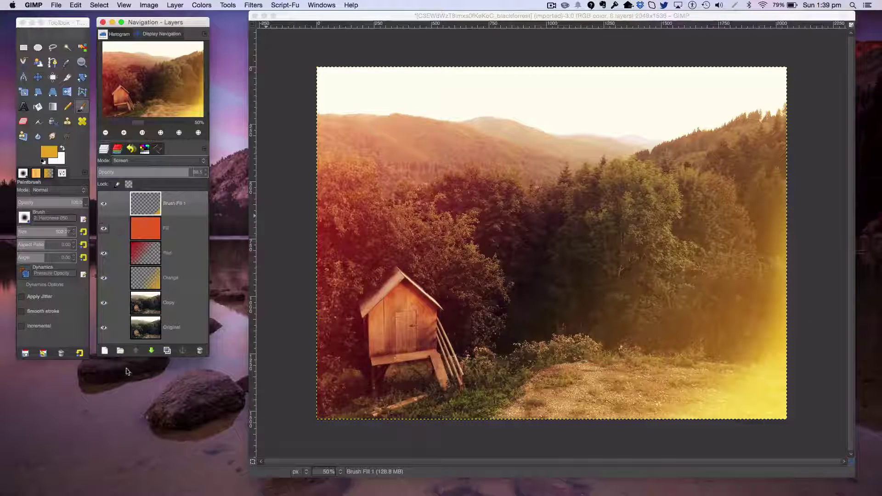
Add a new transparent layer named Light
left_click(110, 351)
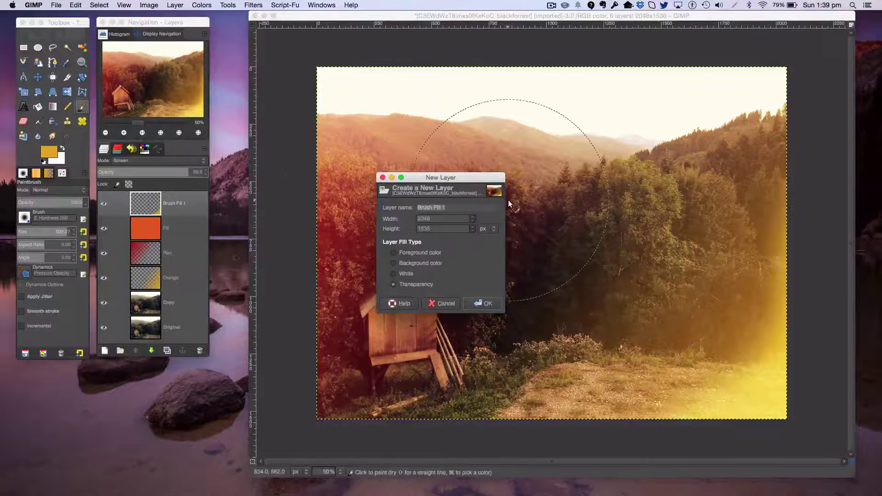
type("Lig")
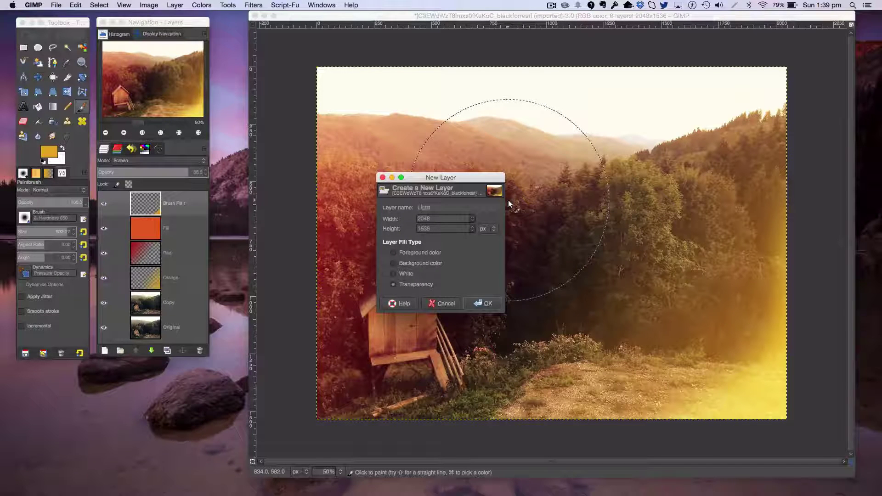
type("ht")
left_click(485, 302)
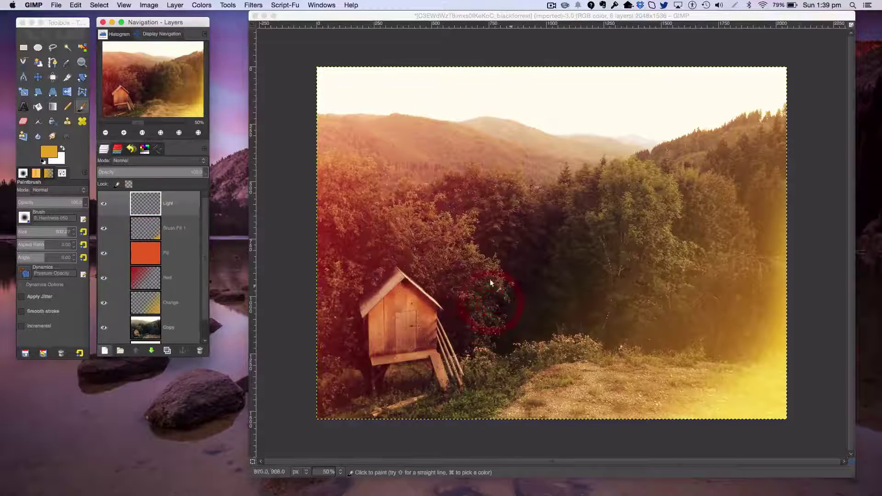
Paint orange-red e76423 across the photo's top-right corner
left_click(45, 157)
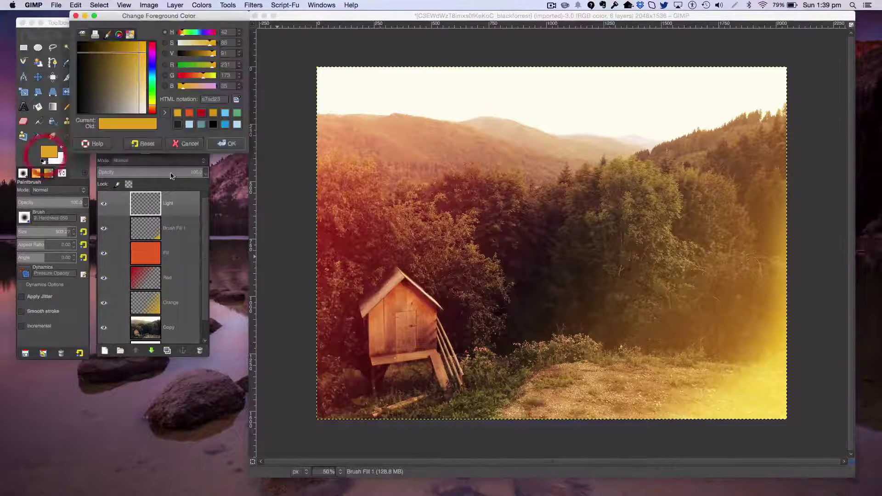
left_click(190, 113)
left_click(228, 144)
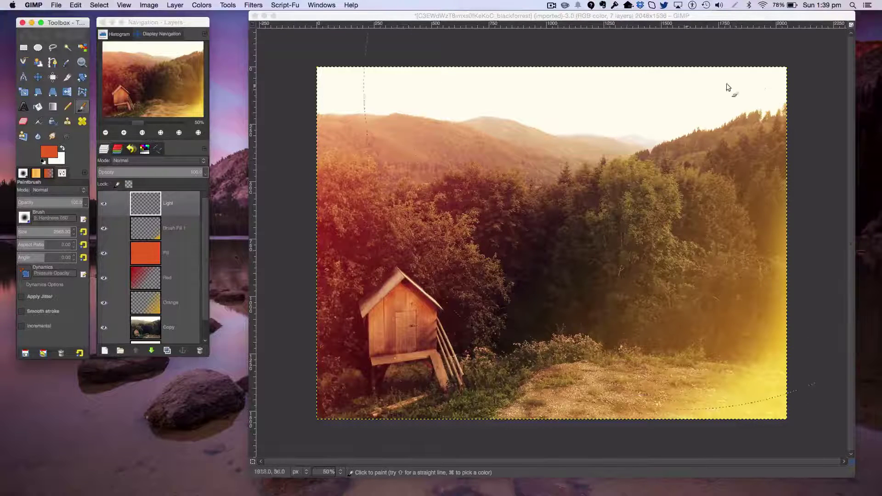
left_click(811, 39)
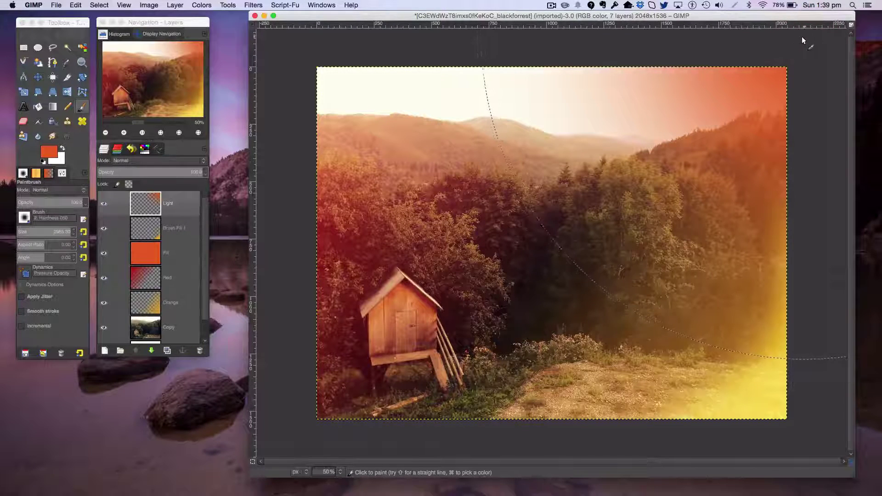
left_click(752, 46)
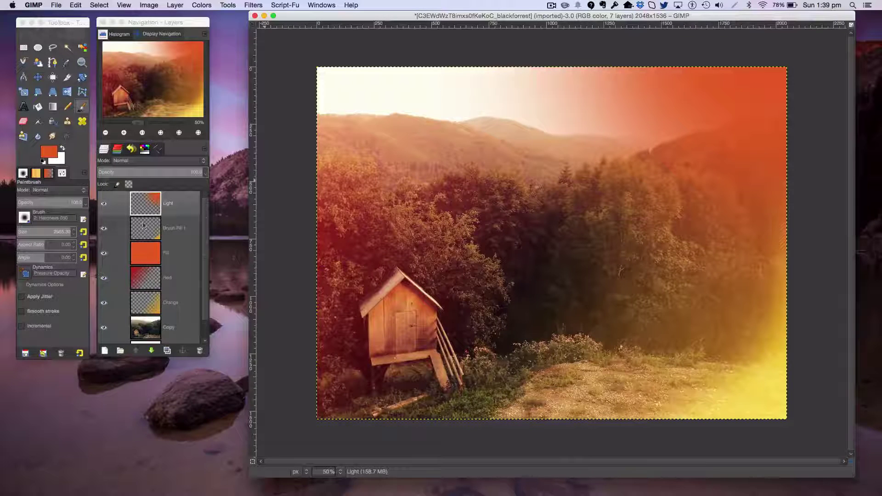
Set the Light layer to Soft light mode at about 83% opacity
left_click(143, 161)
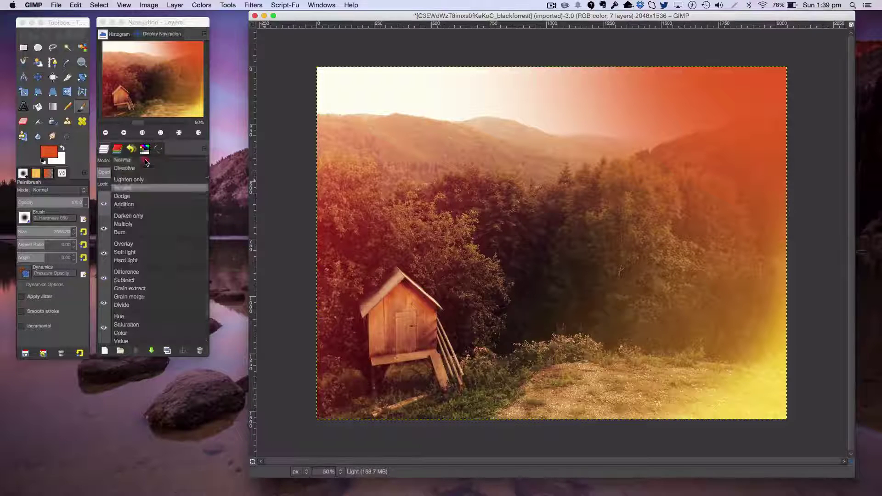
left_click(152, 255)
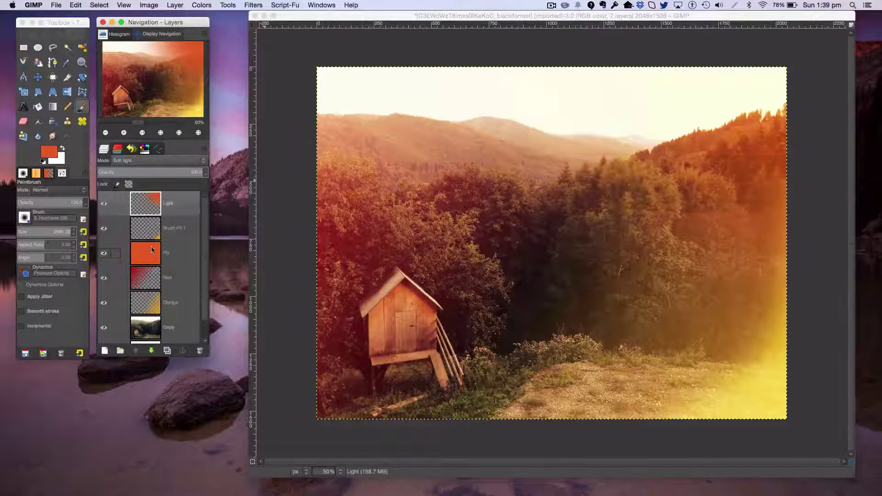
left_click_drag(182, 171, 188, 169)
On Brush Fill 1, erase yellow glow over the trees and meadow with a size-300 eraser
left_click(166, 235)
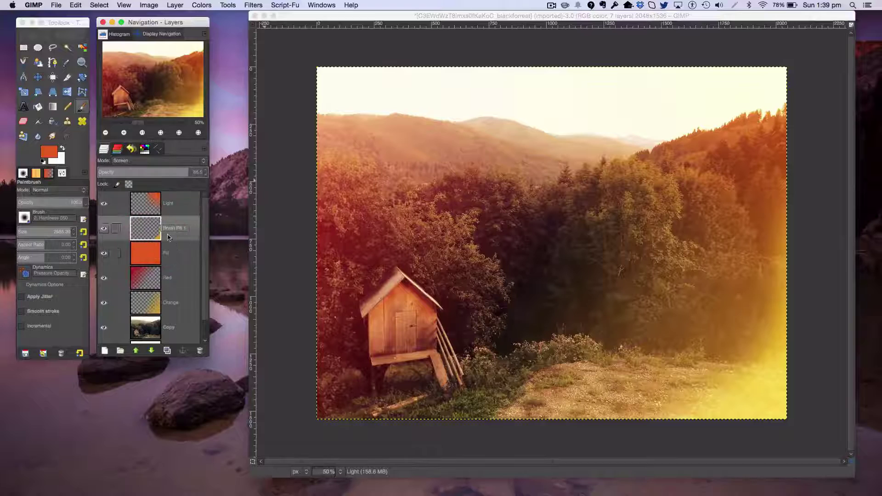
left_click(23, 120)
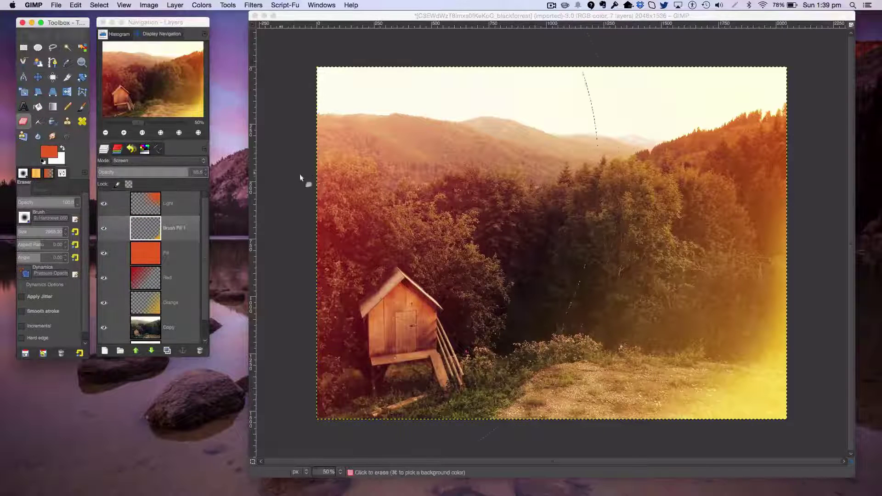
left_click(52, 231)
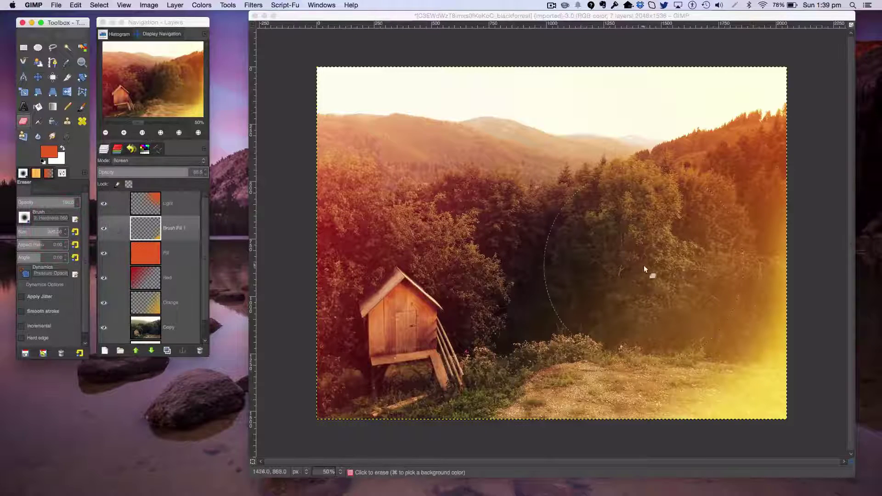
left_click(708, 167)
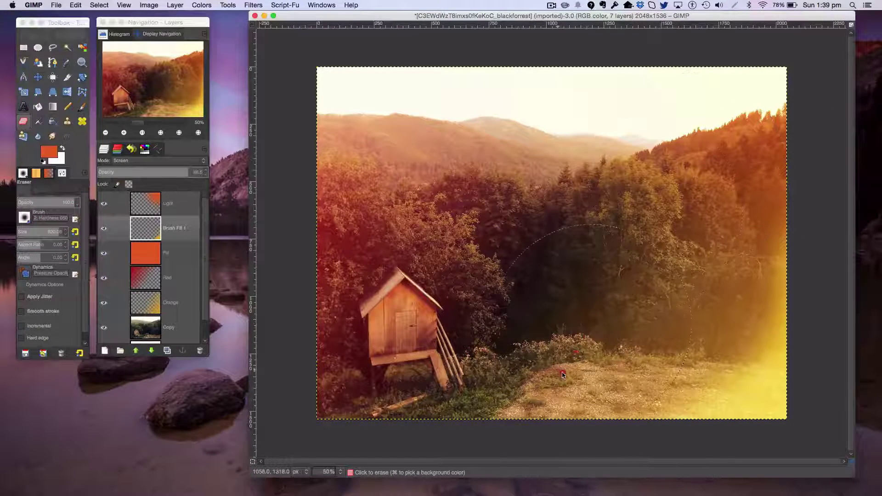
left_click(576, 388)
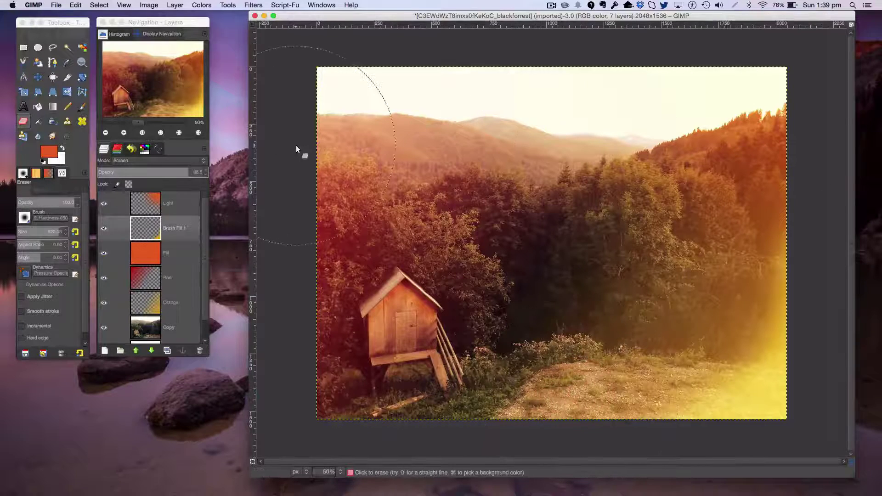
Select the Fill layer and try opacity 100, then 50, before settling on 30
left_click(173, 251)
left_click(199, 171)
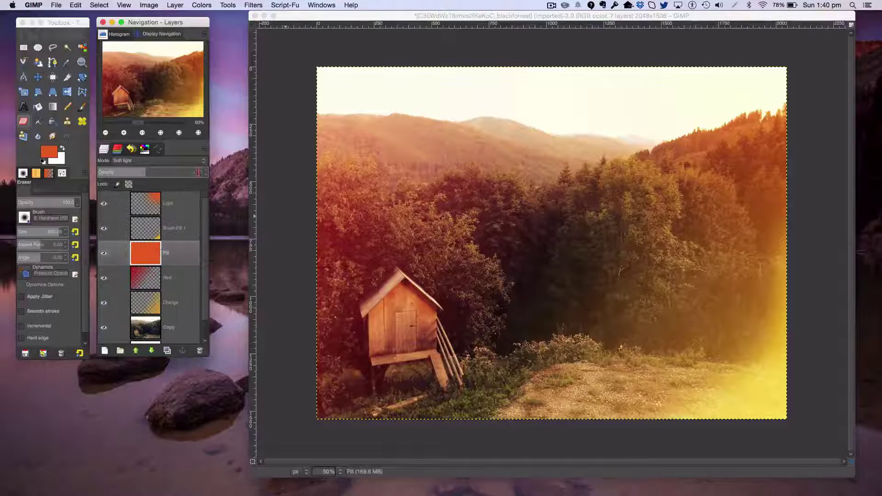
type("100")
key("Return")
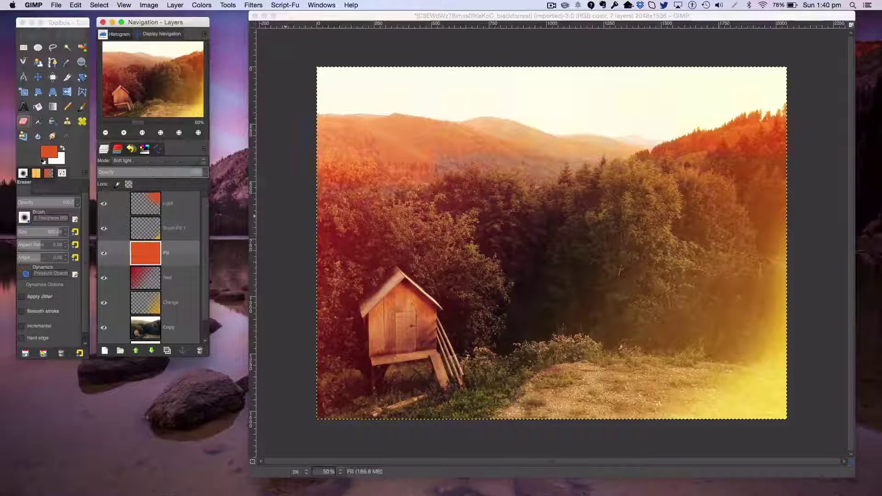
left_click(195, 172)
type("50")
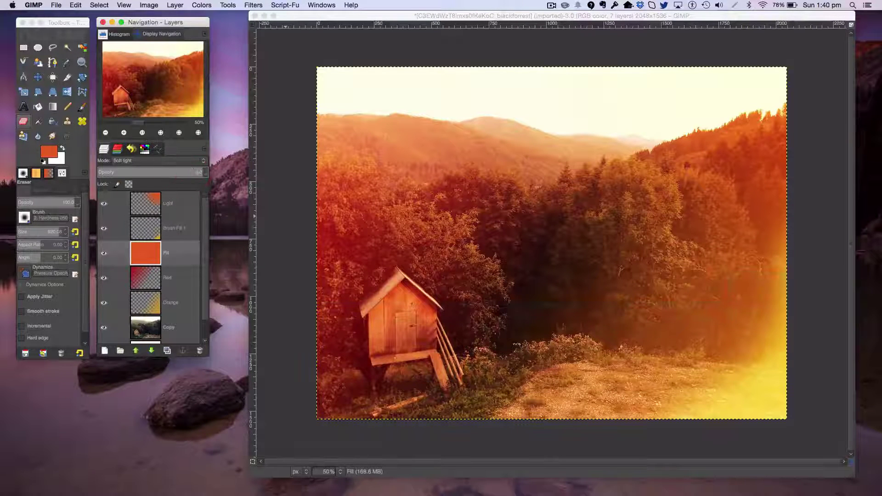
key("Return")
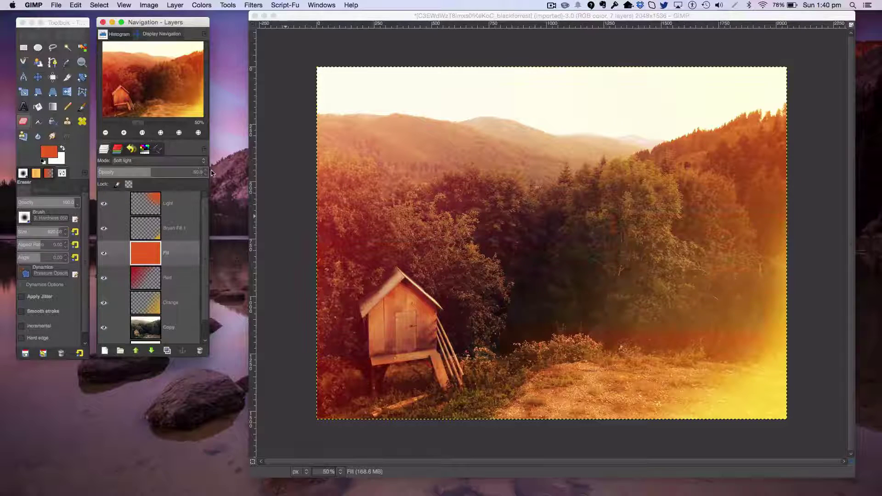
key("Page_Down")
key("Page_Down")
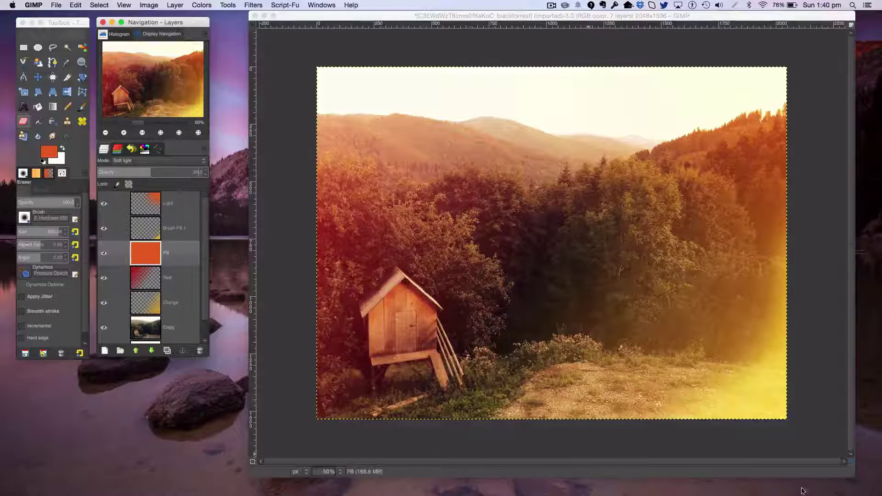